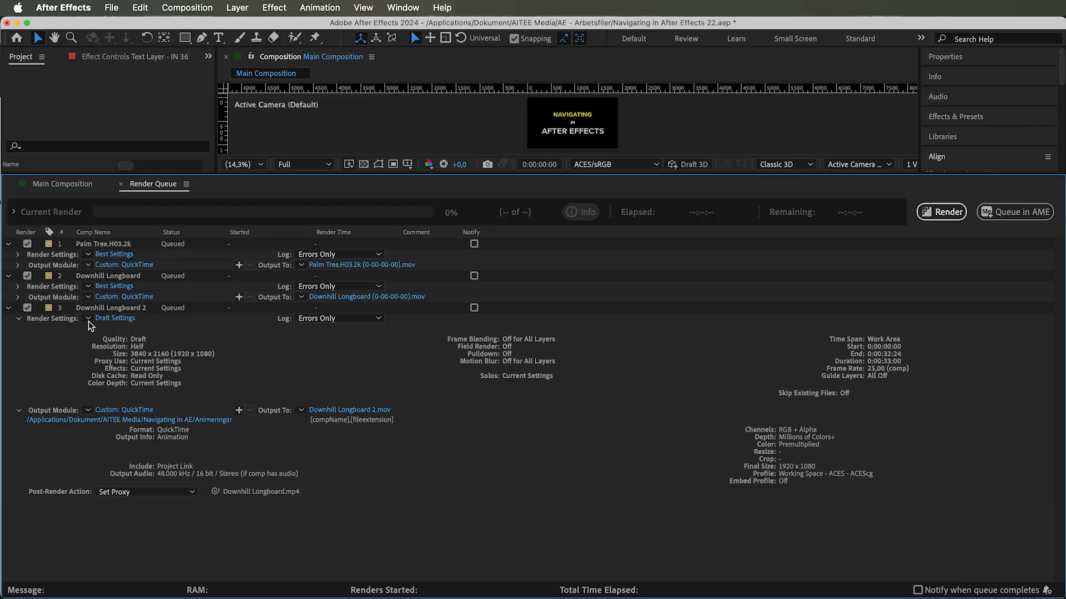
{"action": "left_click", "coordinate": [87, 321]}
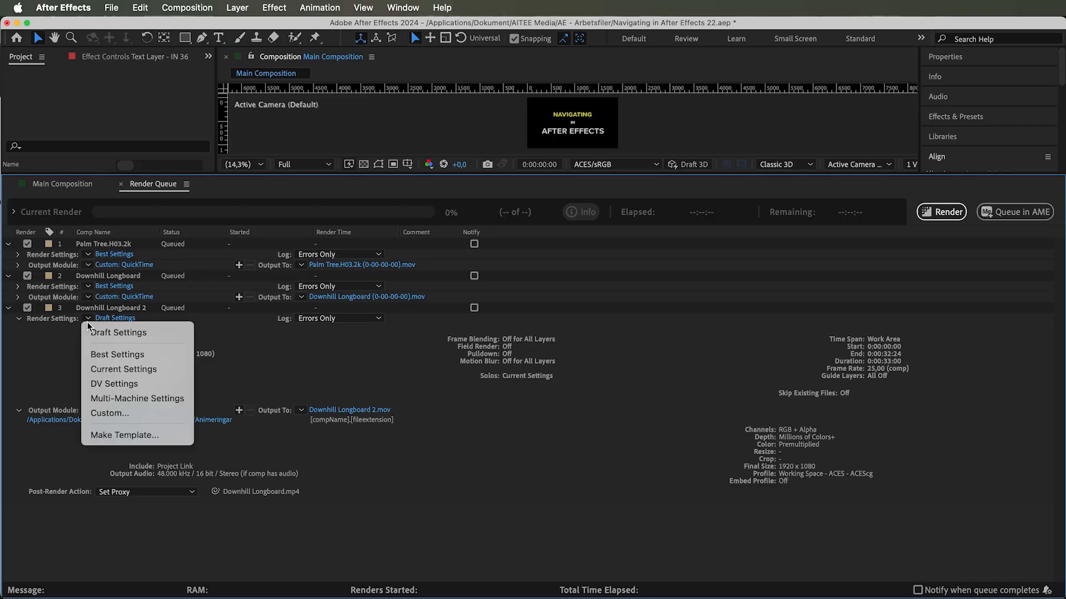
{"action": "left_click", "coordinate": [114, 413]}
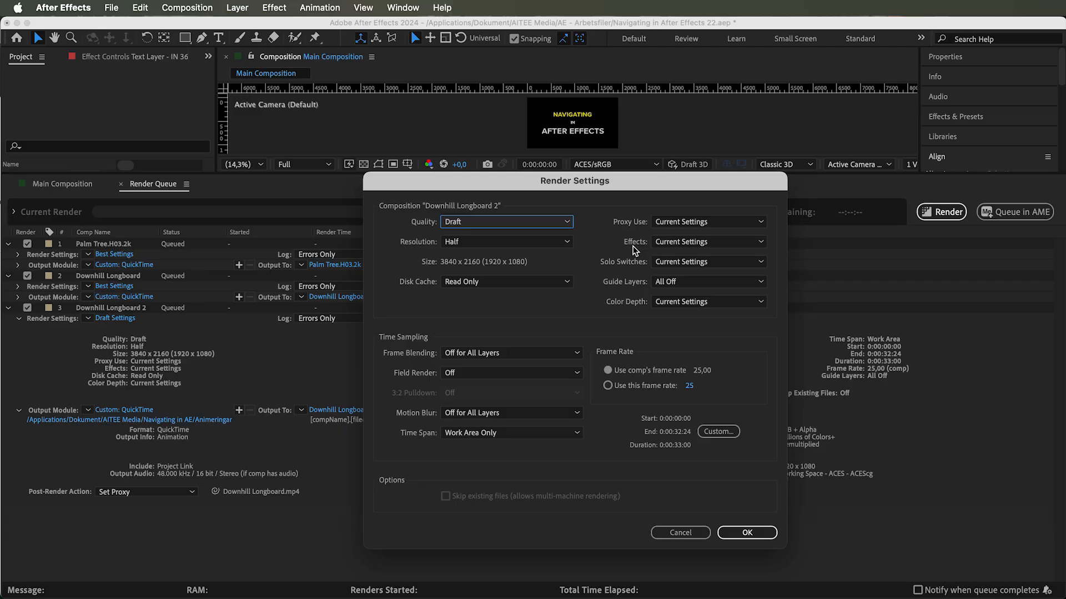
{"action": "left_click", "coordinate": [739, 534]}
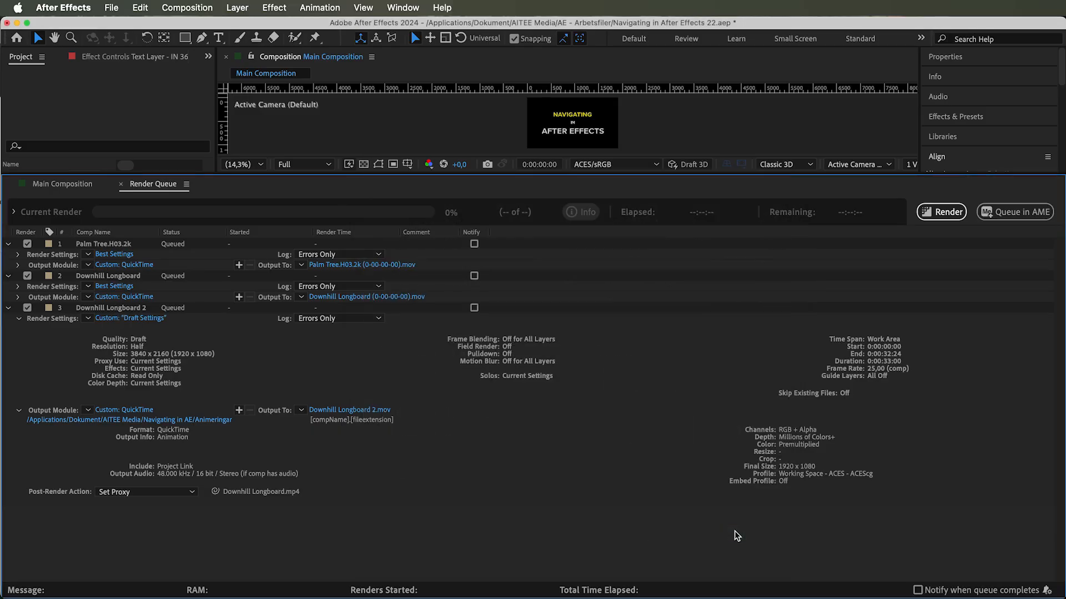
- Make a render settings template named Render Settings Templates with Draft Settings as the movie default
{"action": "left_click", "coordinate": [88, 318]}
{"action": "left_click", "coordinate": [118, 435]}
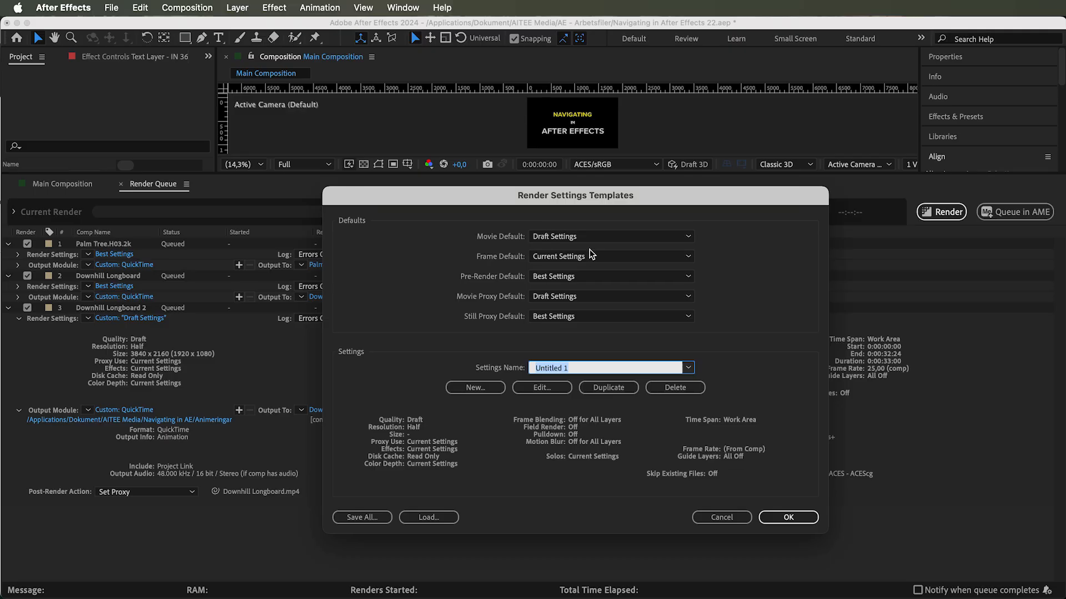
{"action": "left_click", "coordinate": [591, 235]}
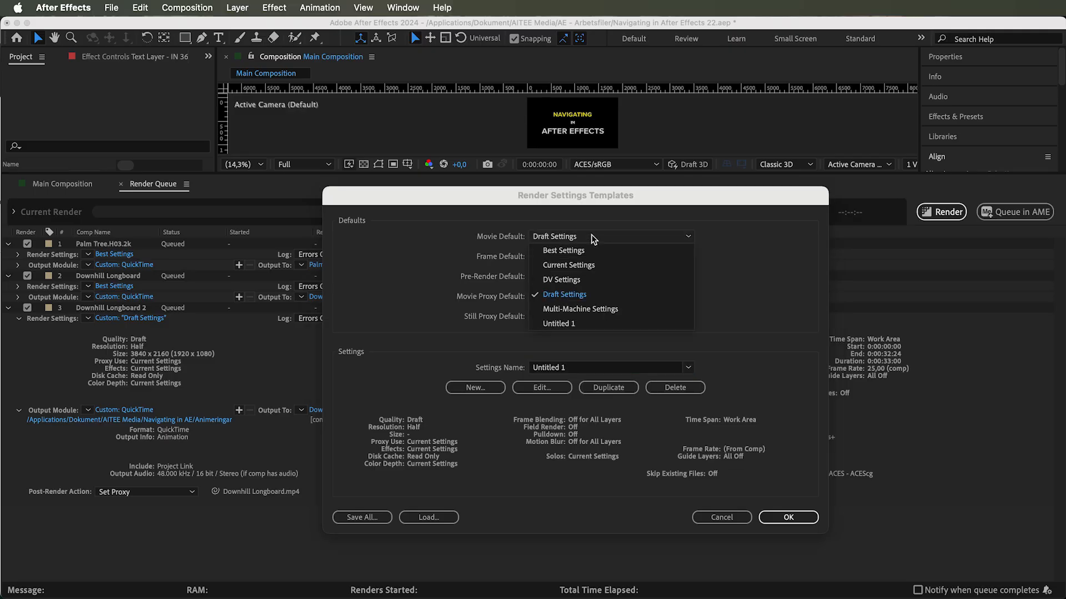
{"action": "left_click", "coordinate": [590, 298]}
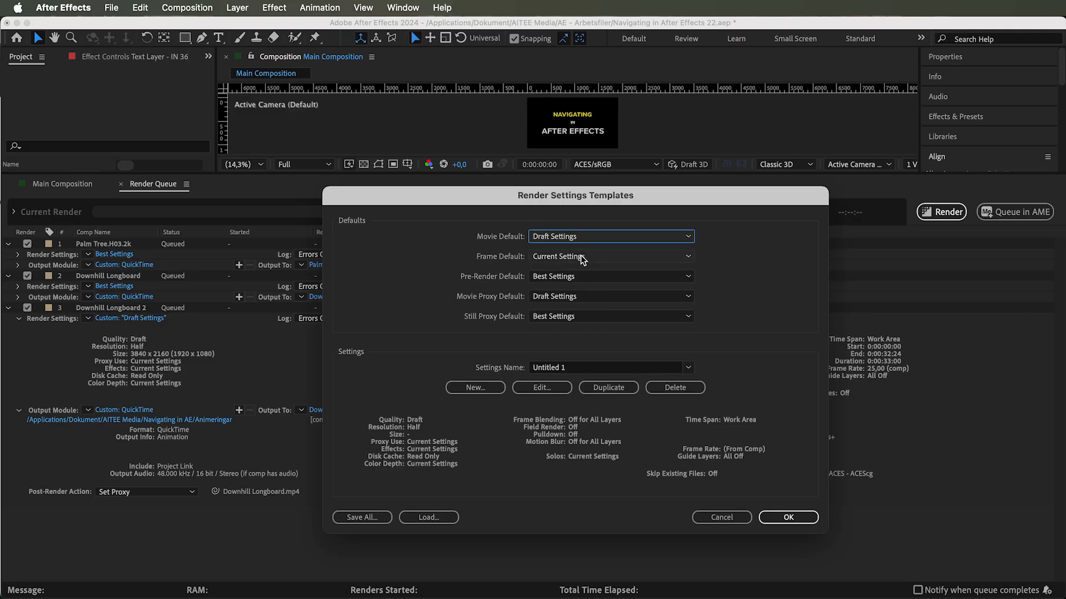
{"action": "left_click", "coordinate": [534, 367]}
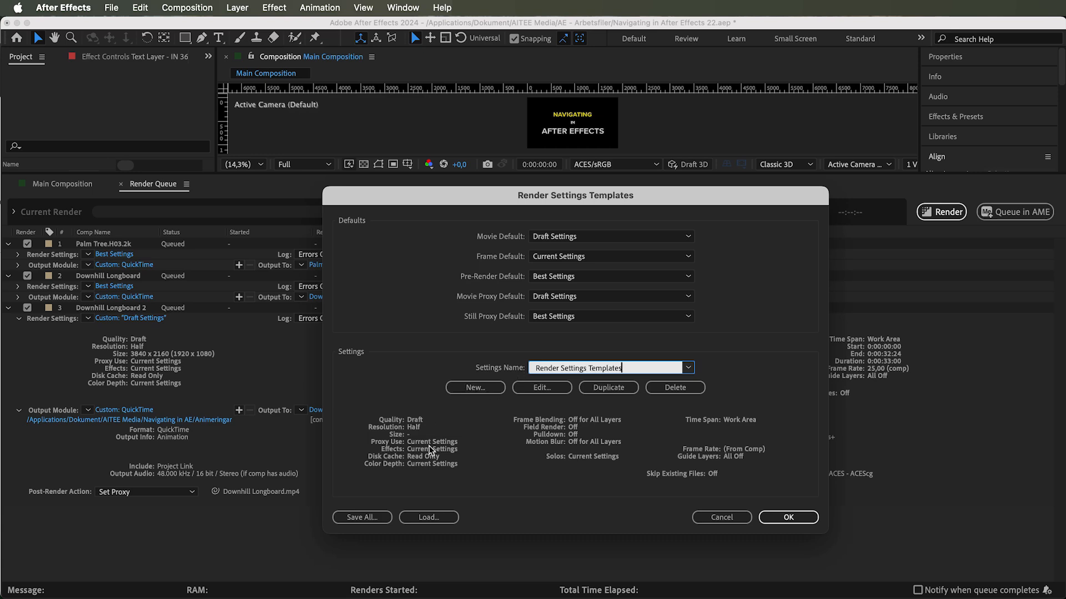
{"action": "left_click", "coordinate": [787, 518]}
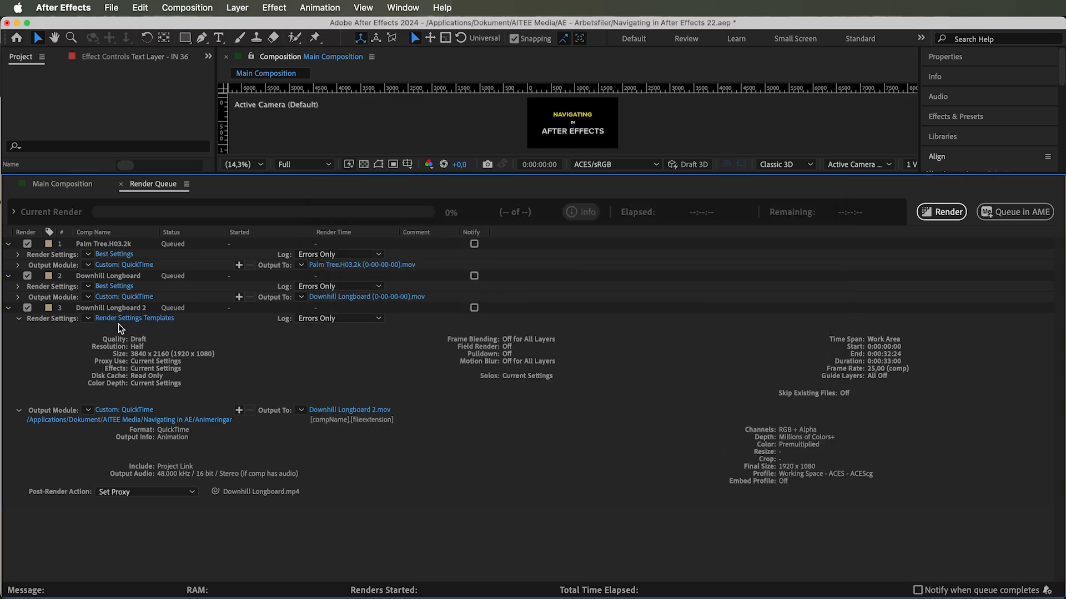
- Apply the Render Settings Templates preset to the Downhill Longboard 2 queue item and open its render settings
{"action": "left_click", "coordinate": [87, 319]}
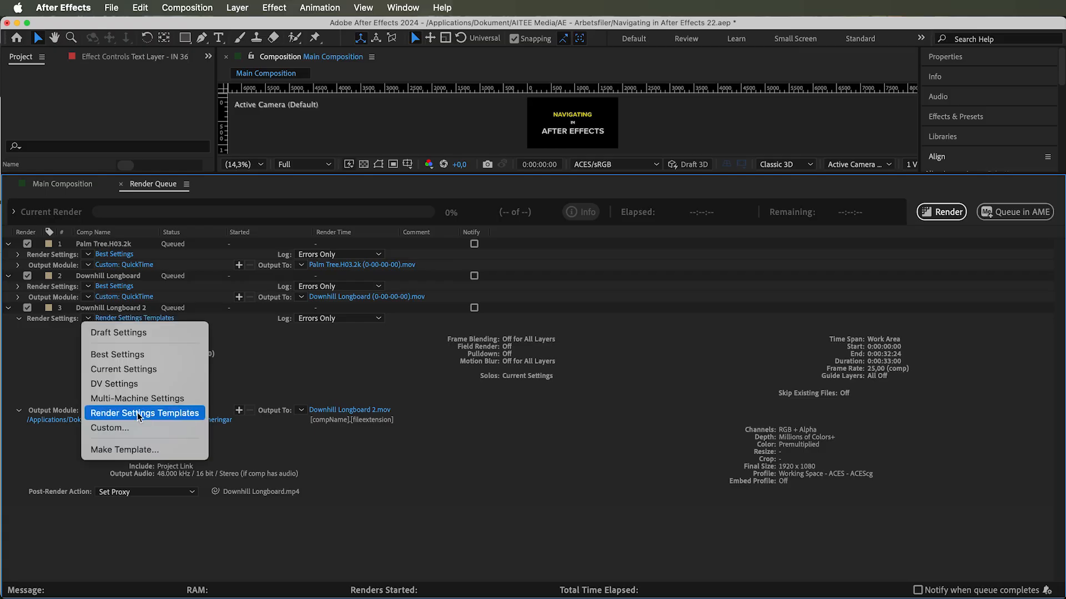
{"action": "left_click", "coordinate": [143, 410]}
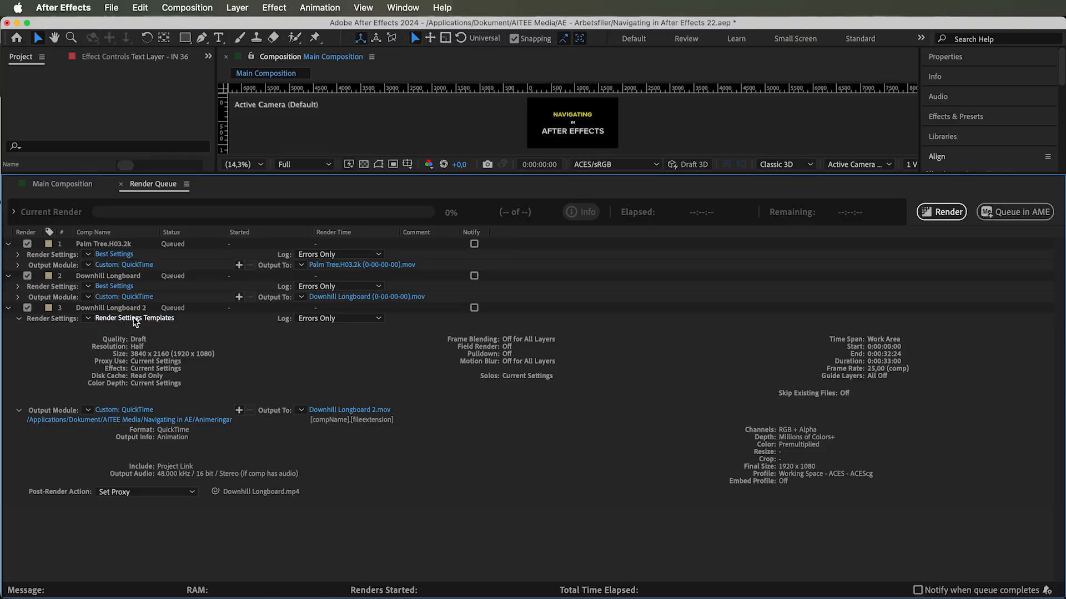
{"action": "left_click", "coordinate": [138, 319]}
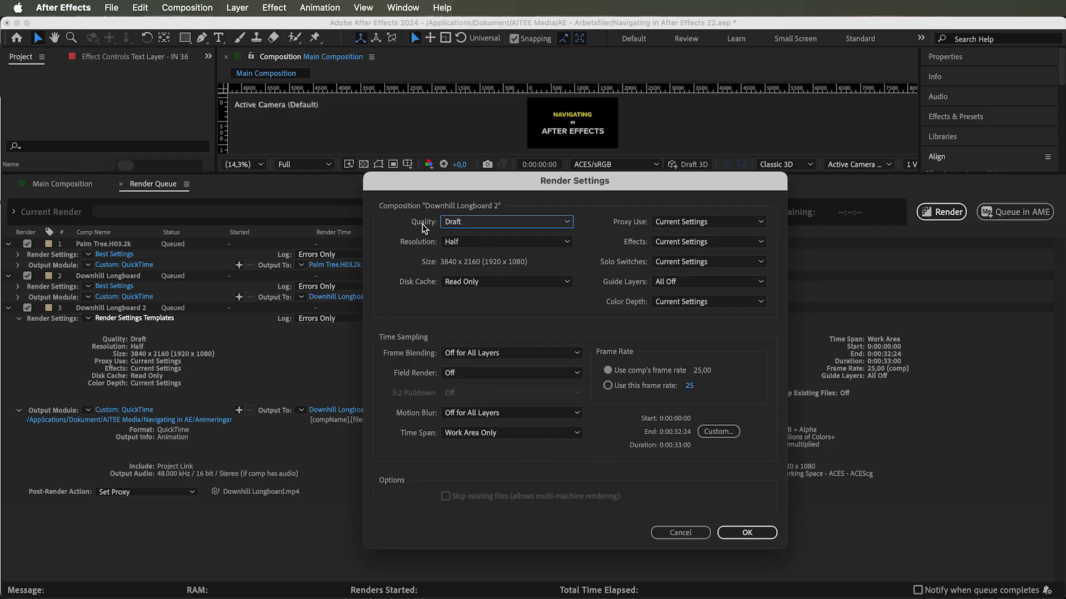
- Set the render resolution to Quarter while keeping the quality at Draft
{"action": "left_click", "coordinate": [478, 222]}
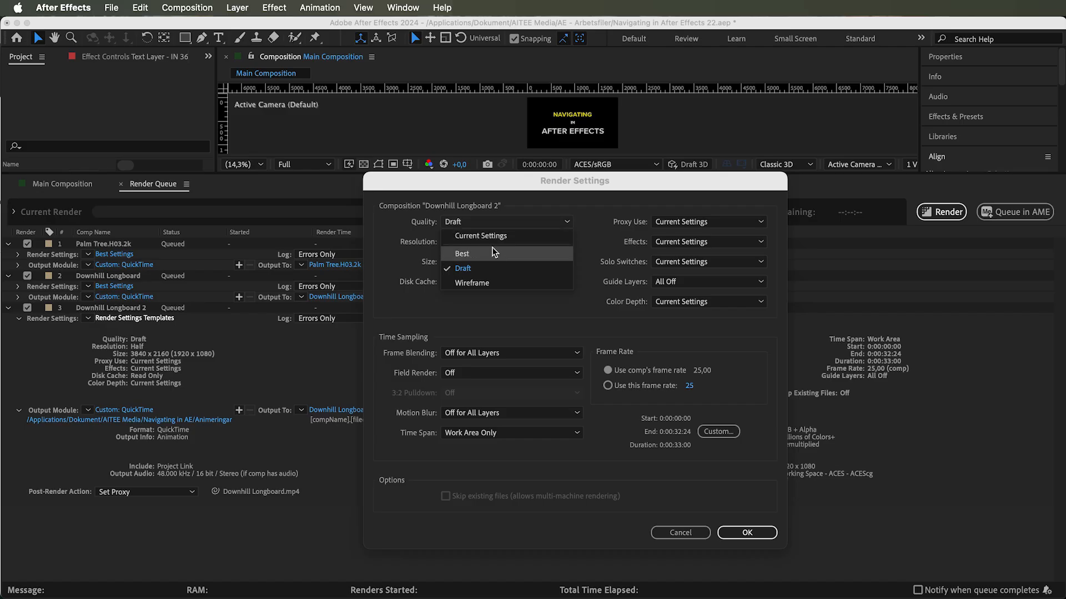
{"action": "left_click", "coordinate": [471, 268]}
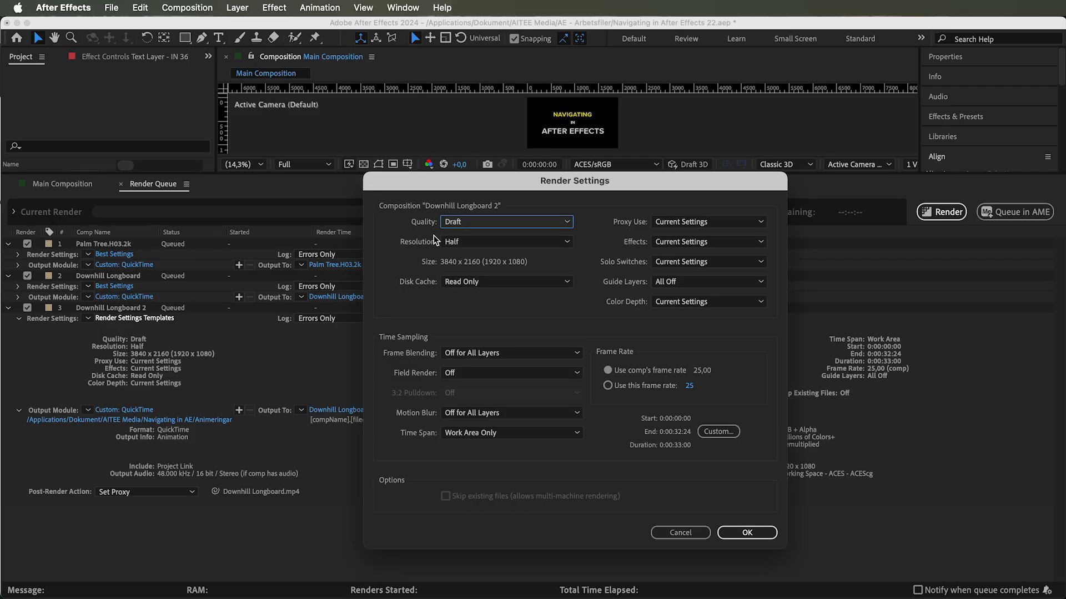
{"action": "left_click", "coordinate": [465, 242]}
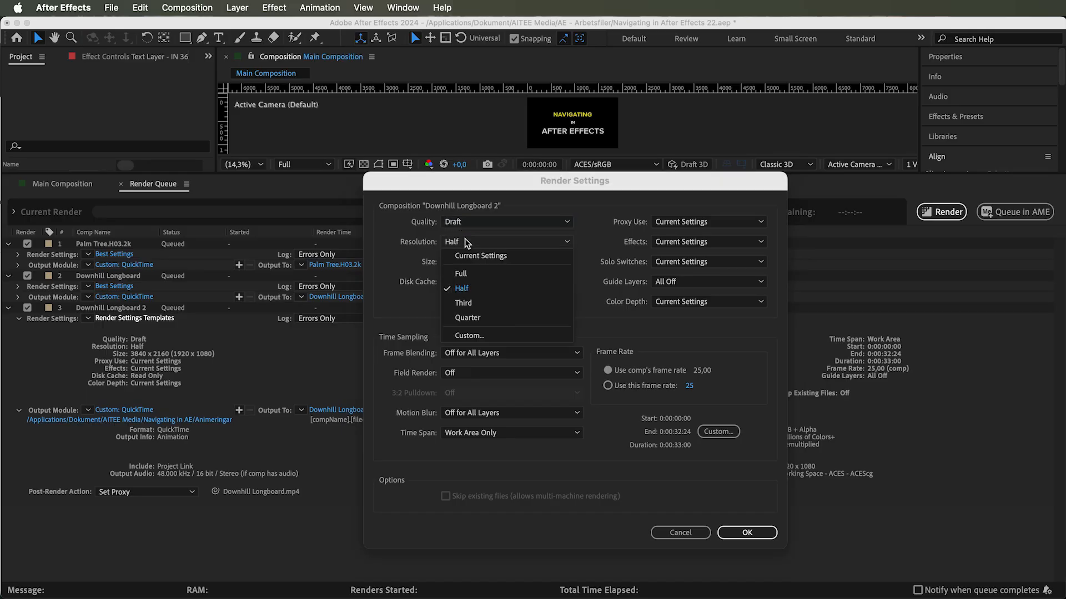
{"action": "left_click", "coordinate": [488, 317]}
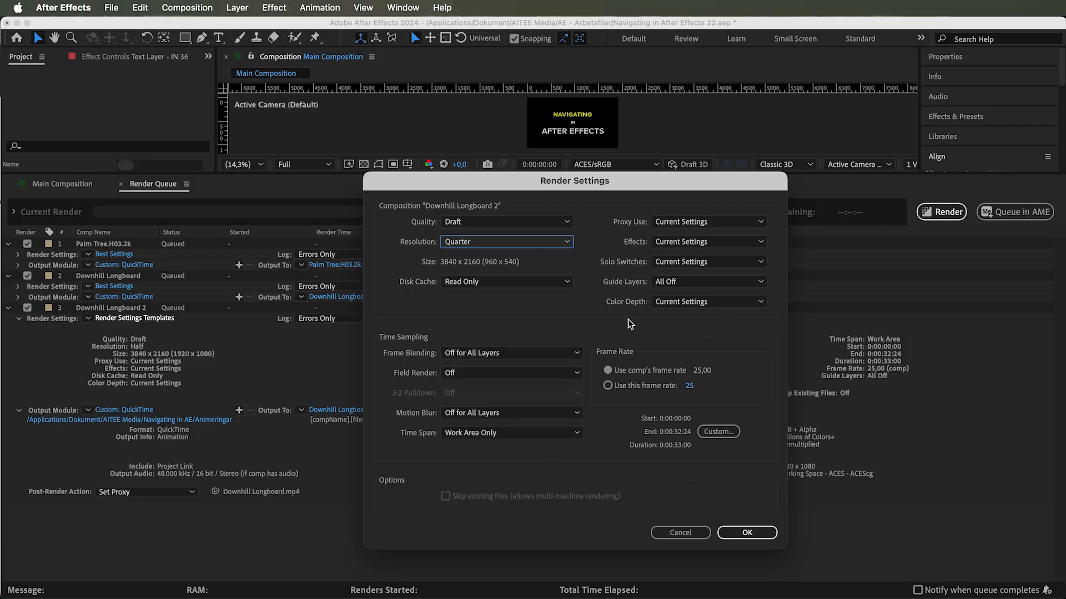
- Review the proxy use, effects, solo switches, guide layers and color depth options
{"action": "left_click", "coordinate": [697, 222]}
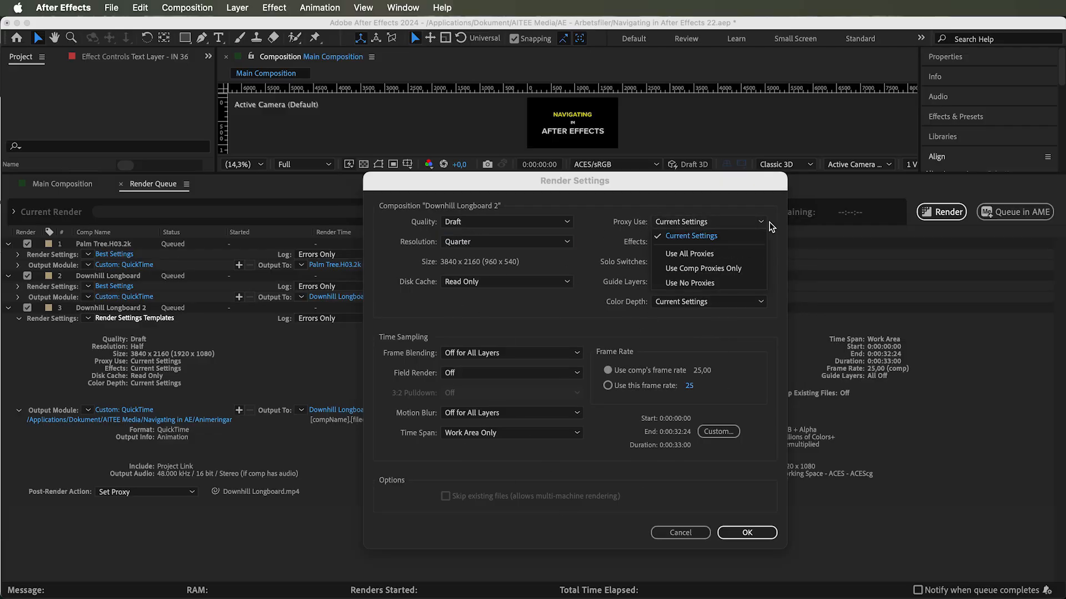
{"action": "left_click", "coordinate": [721, 236]}
{"action": "left_click", "coordinate": [728, 242]}
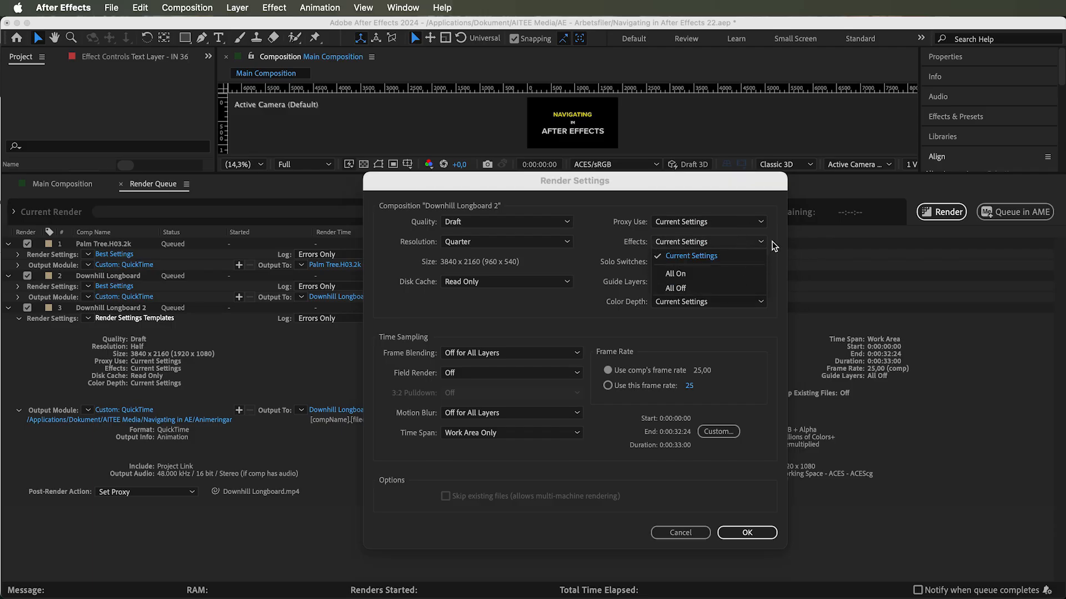
{"action": "left_click", "coordinate": [741, 257]}
{"action": "left_click", "coordinate": [742, 263]}
{"action": "left_click", "coordinate": [723, 275]}
{"action": "left_click", "coordinate": [717, 279]}
{"action": "left_click", "coordinate": [775, 276]}
{"action": "left_click", "coordinate": [694, 306]}
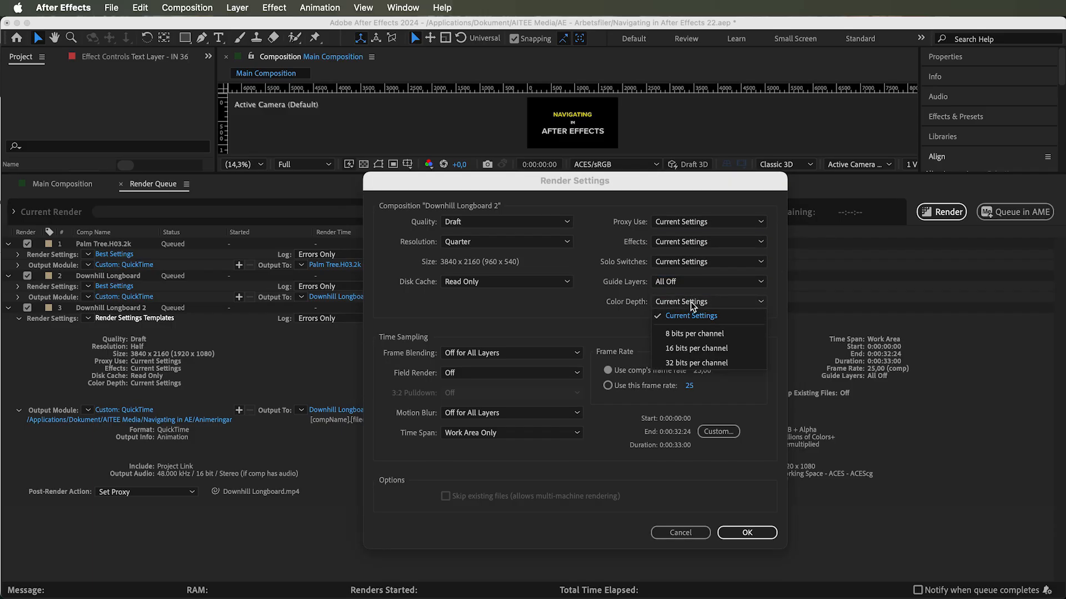
{"action": "left_click", "coordinate": [568, 309]}
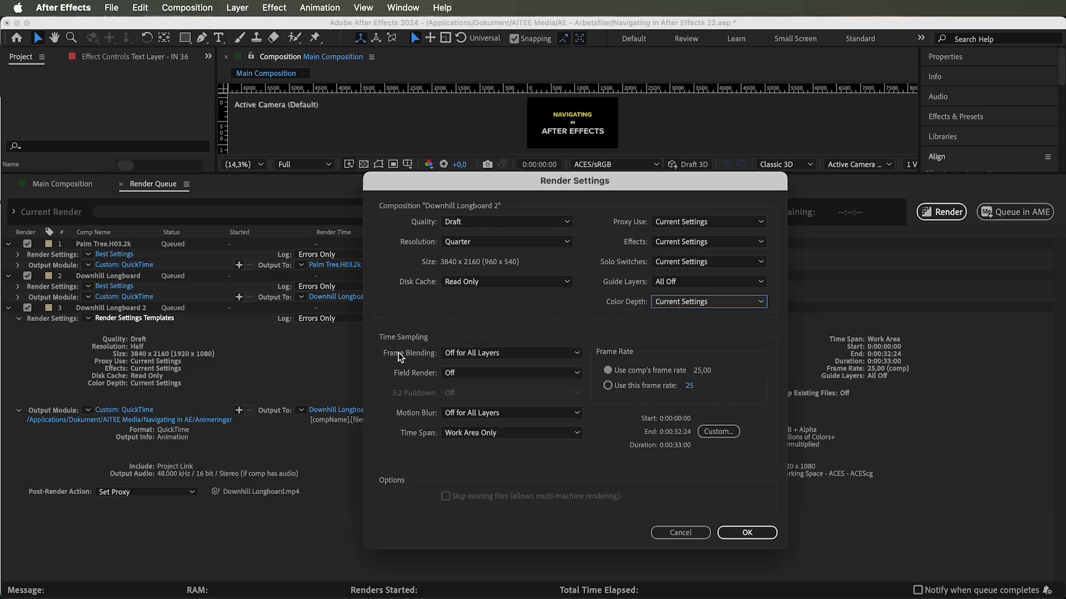
- Review the frame blending, field render, 3:2 pulldown and motion blur options
{"action": "left_click", "coordinate": [472, 355]}
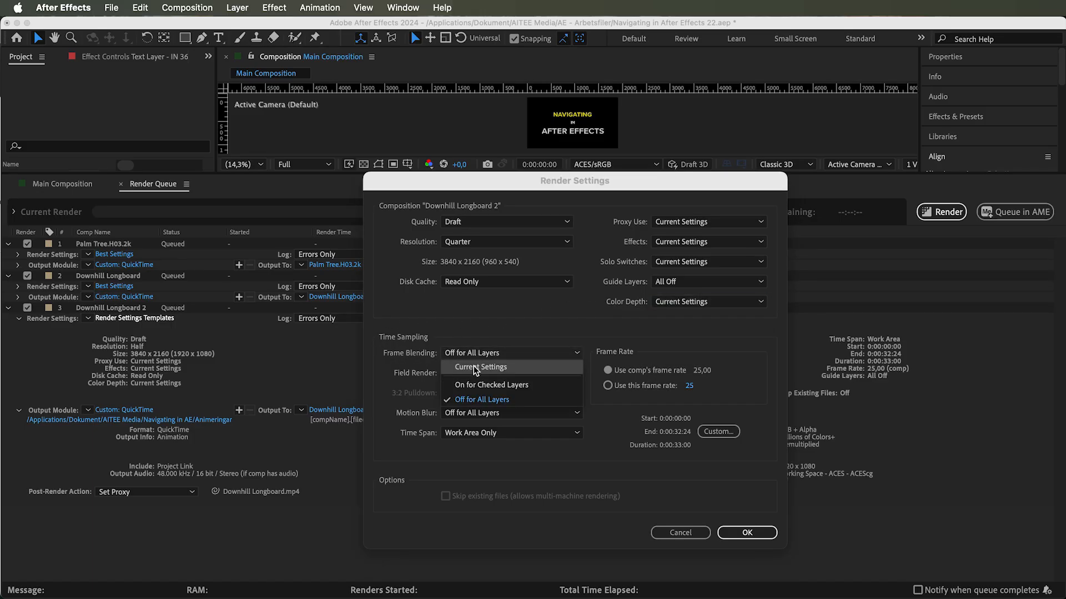
{"action": "left_click", "coordinate": [481, 400]}
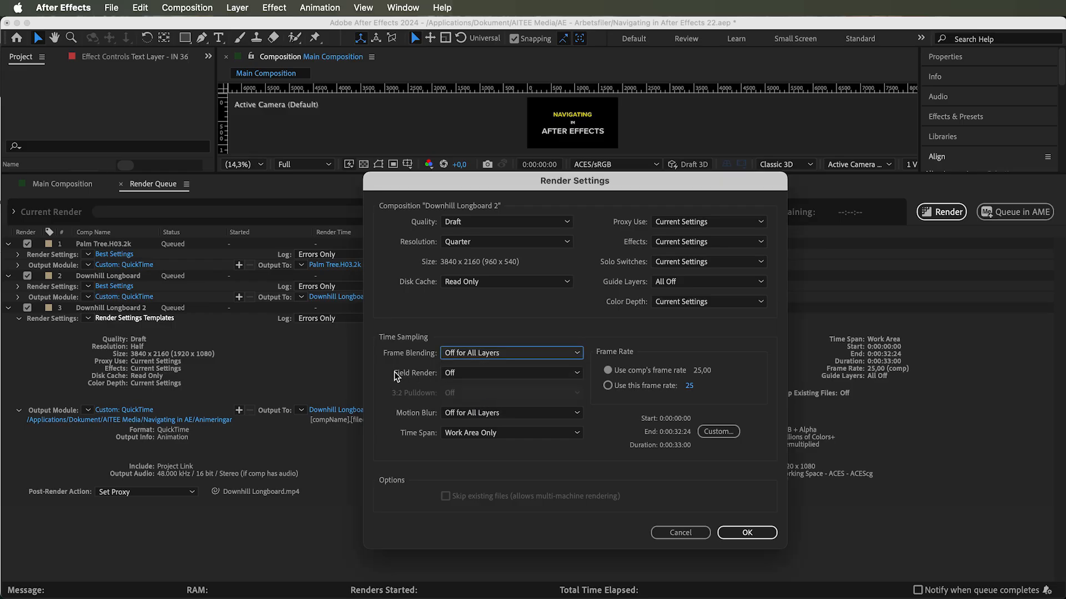
{"action": "left_click", "coordinate": [452, 373]}
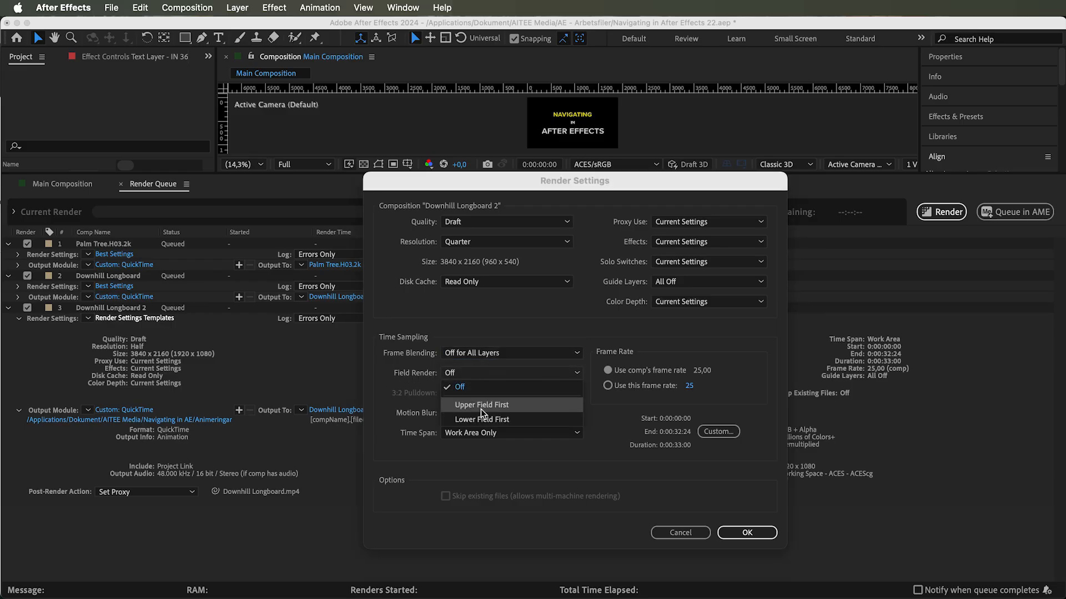
{"action": "left_click", "coordinate": [478, 406]}
{"action": "left_click", "coordinate": [450, 394]}
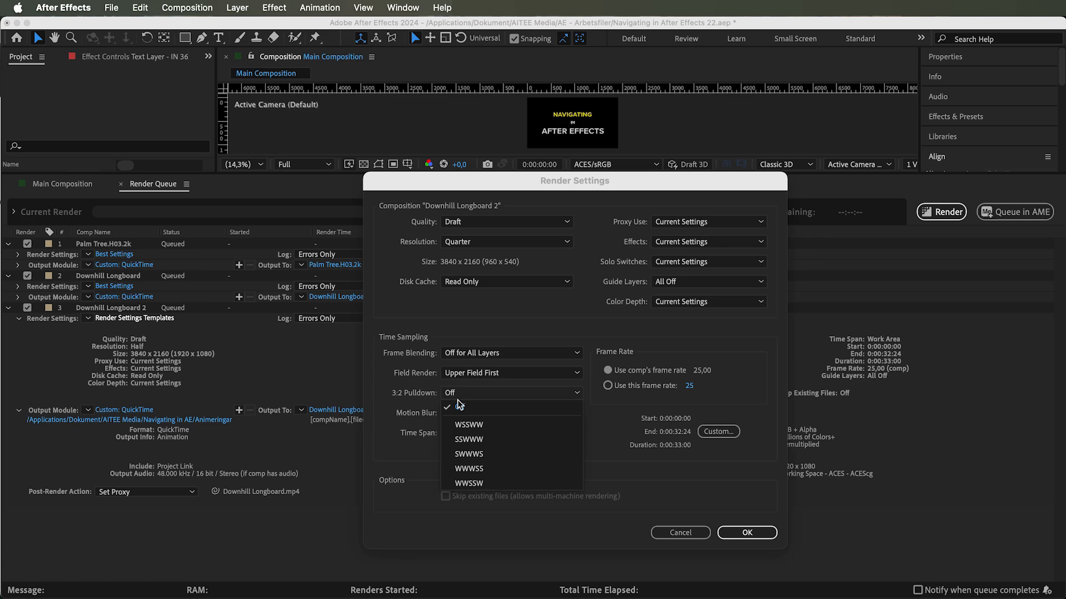
{"action": "left_click", "coordinate": [475, 372]}
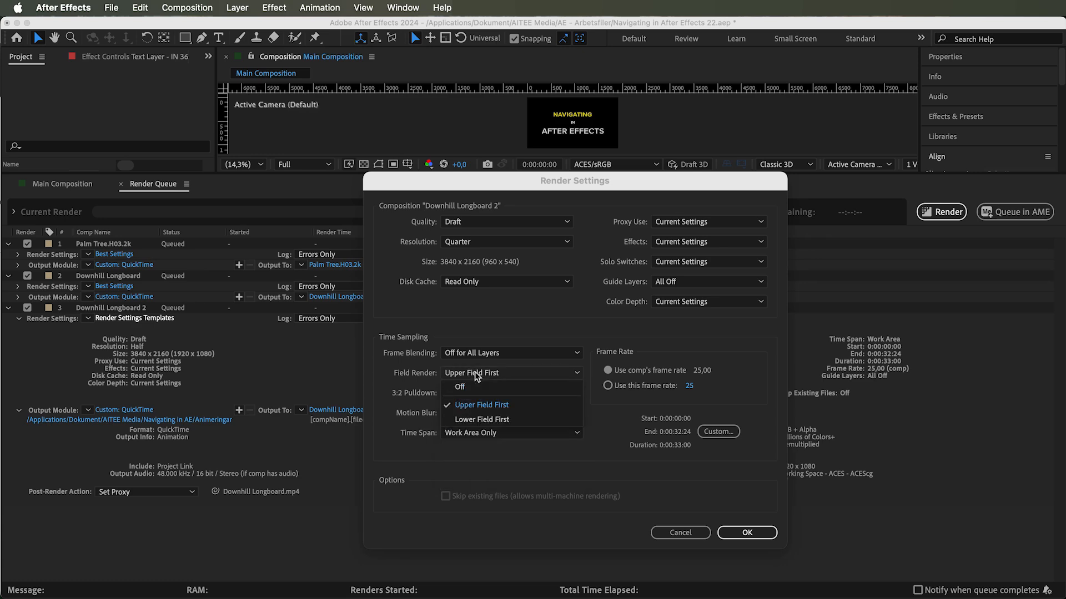
{"action": "left_click", "coordinate": [474, 382]}
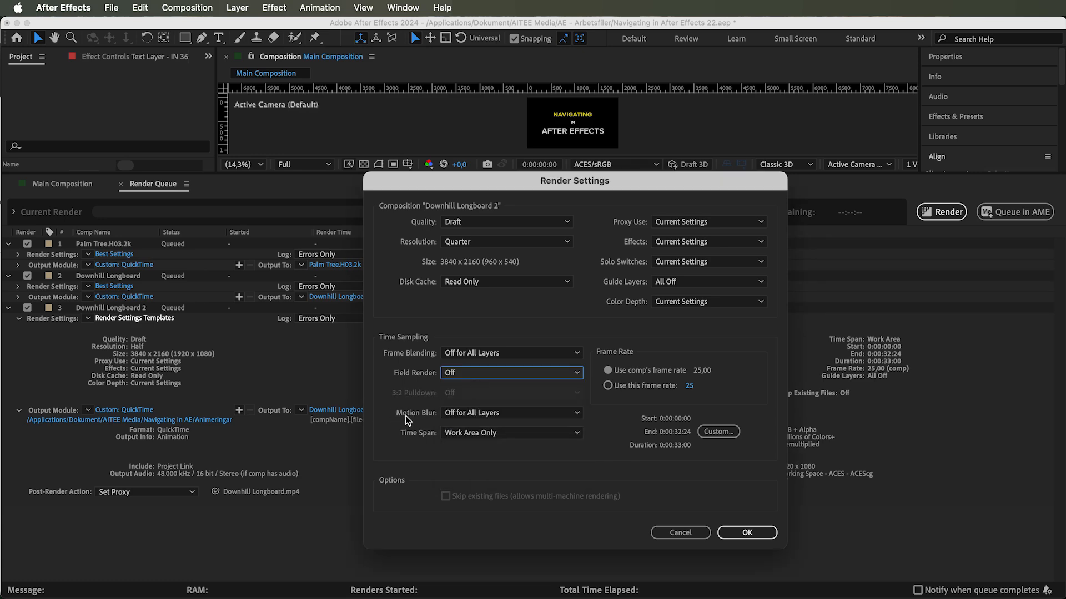
{"action": "left_click", "coordinate": [467, 413]}
{"action": "left_click", "coordinate": [486, 460]}
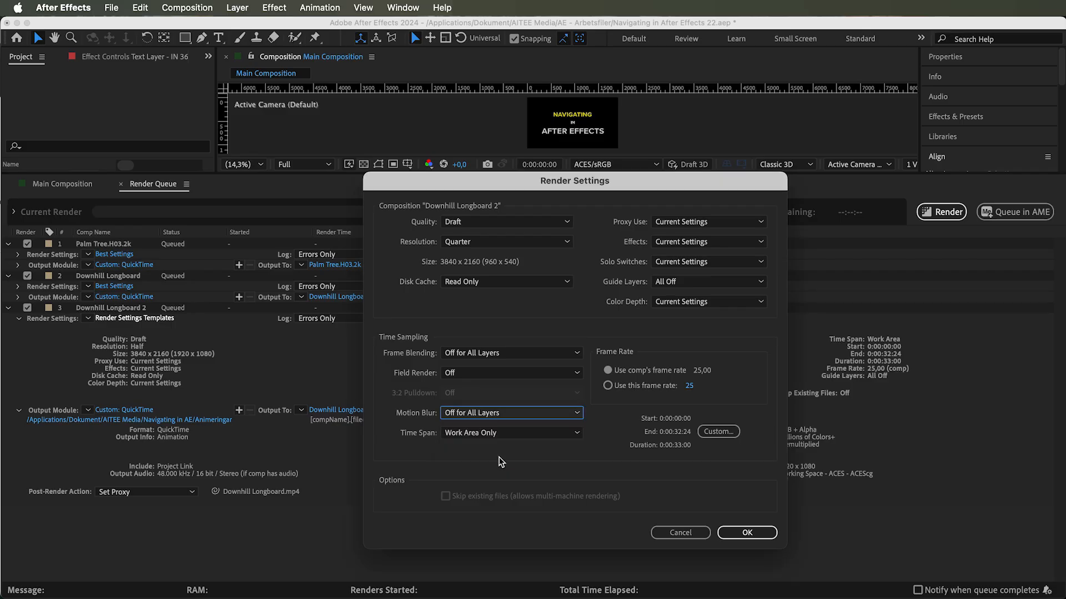
- Keep the time span at Work Area Only, use a custom frame rate of 25, and apply the render settings
{"action": "left_click", "coordinate": [466, 433]}
{"action": "left_click", "coordinate": [481, 441]}
{"action": "left_click", "coordinate": [481, 438]}
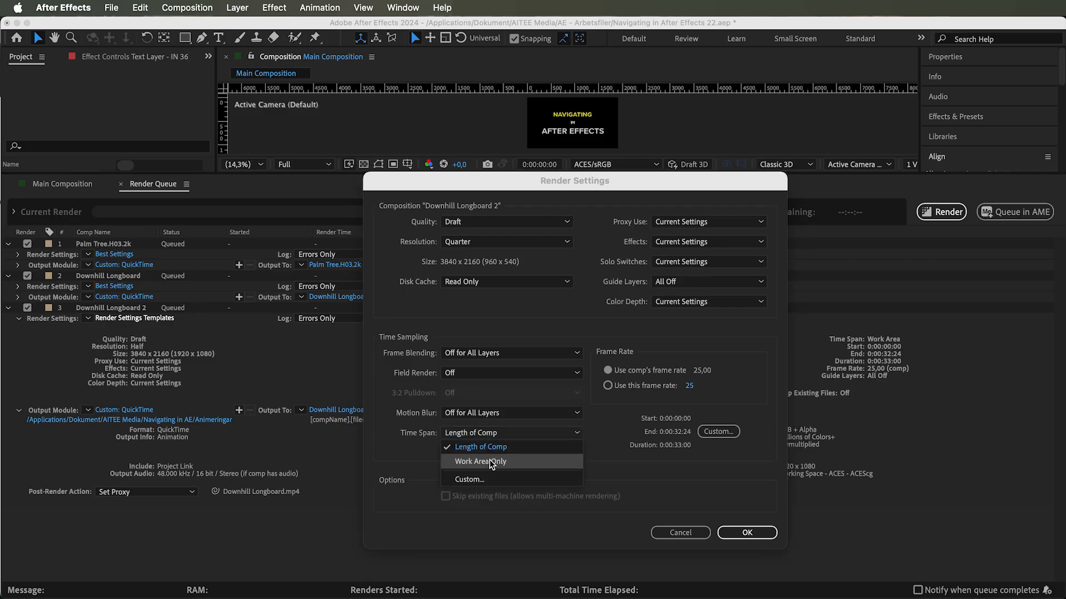
{"action": "left_click", "coordinate": [486, 462]}
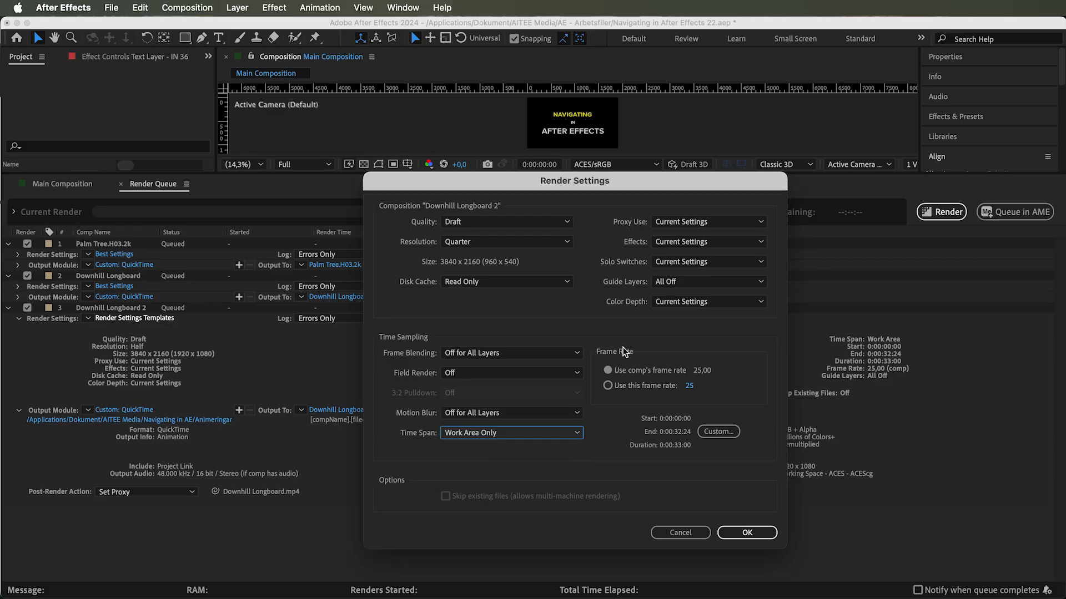
{"action": "left_click", "coordinate": [633, 387]}
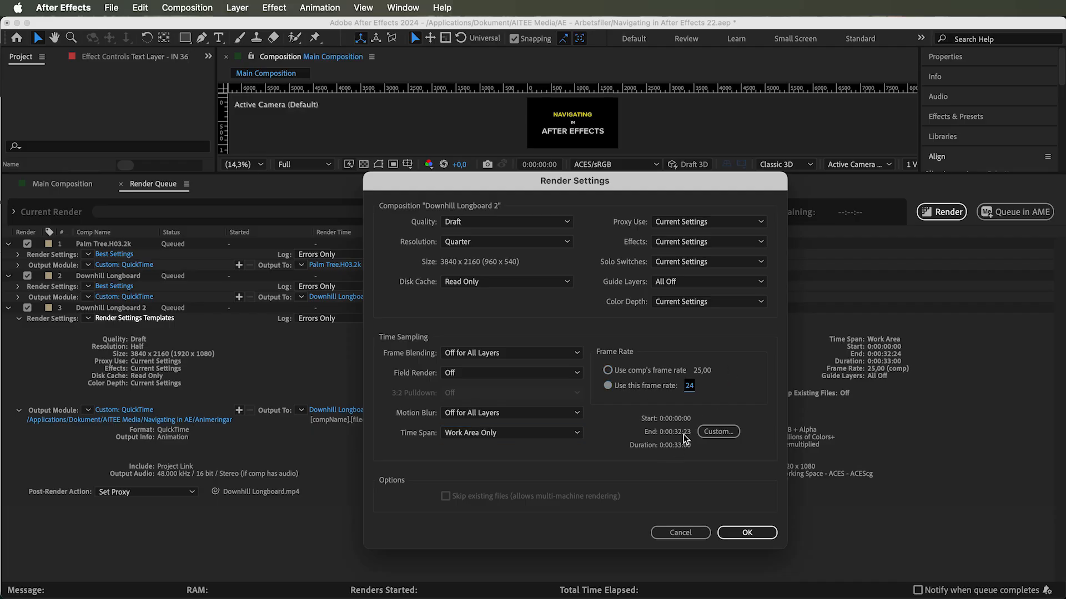
{"action": "left_click", "coordinate": [748, 533]}
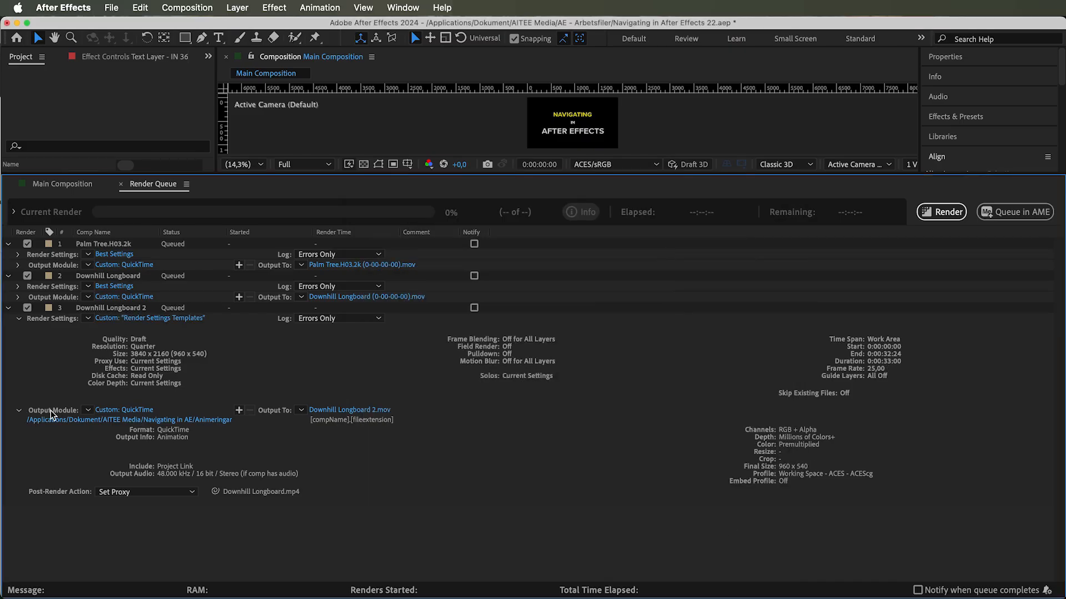
{"action": "left_click", "coordinate": [19, 411]}
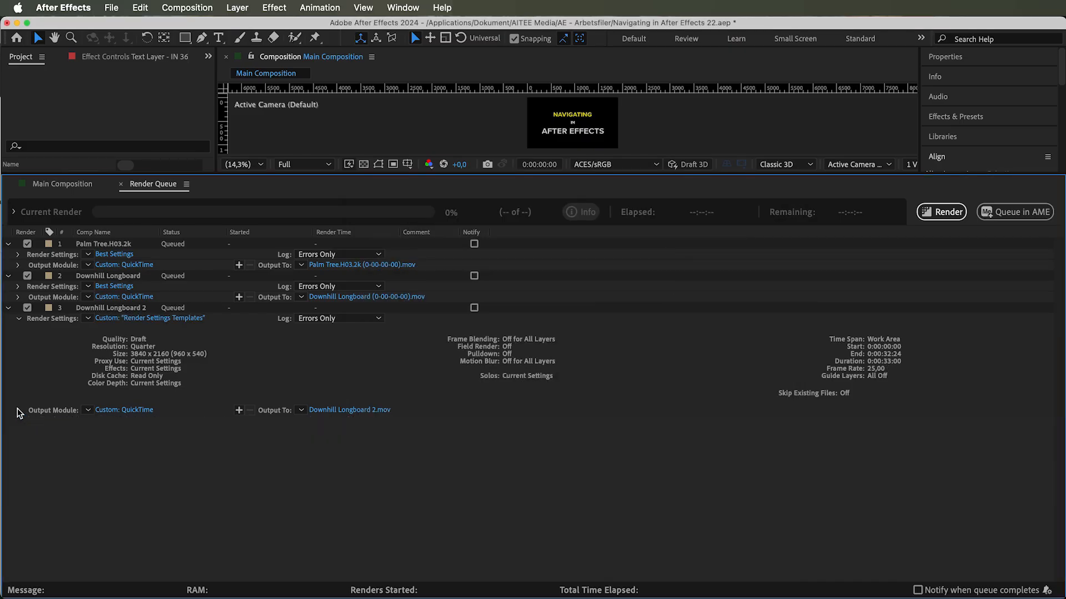
{"action": "left_click", "coordinate": [19, 411]}
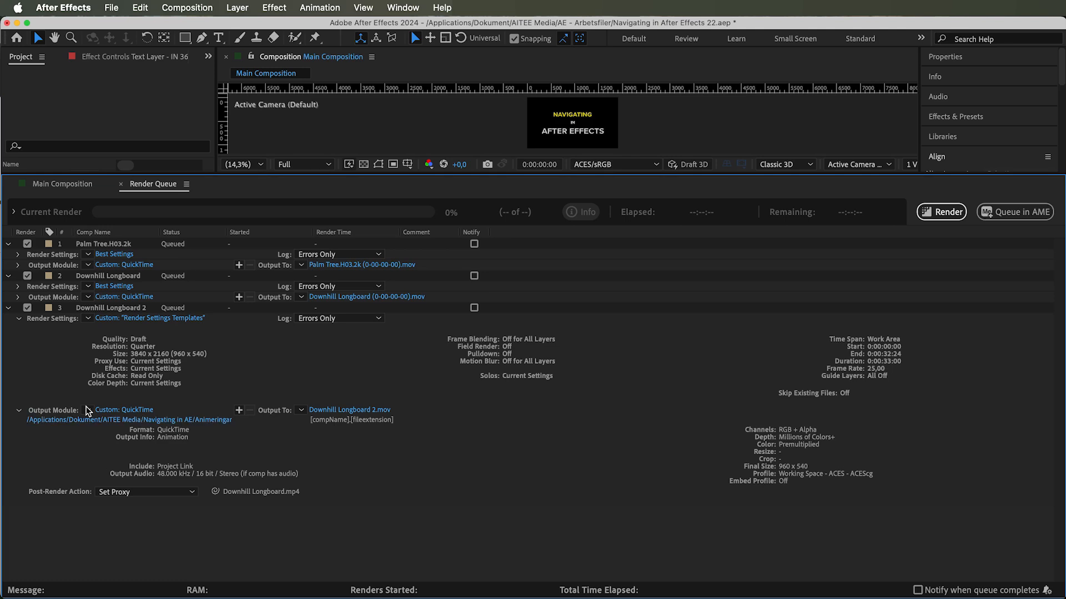
- Open the custom output module settings for the third render item and close the dialog with OK
{"action": "left_click", "coordinate": [87, 410]}
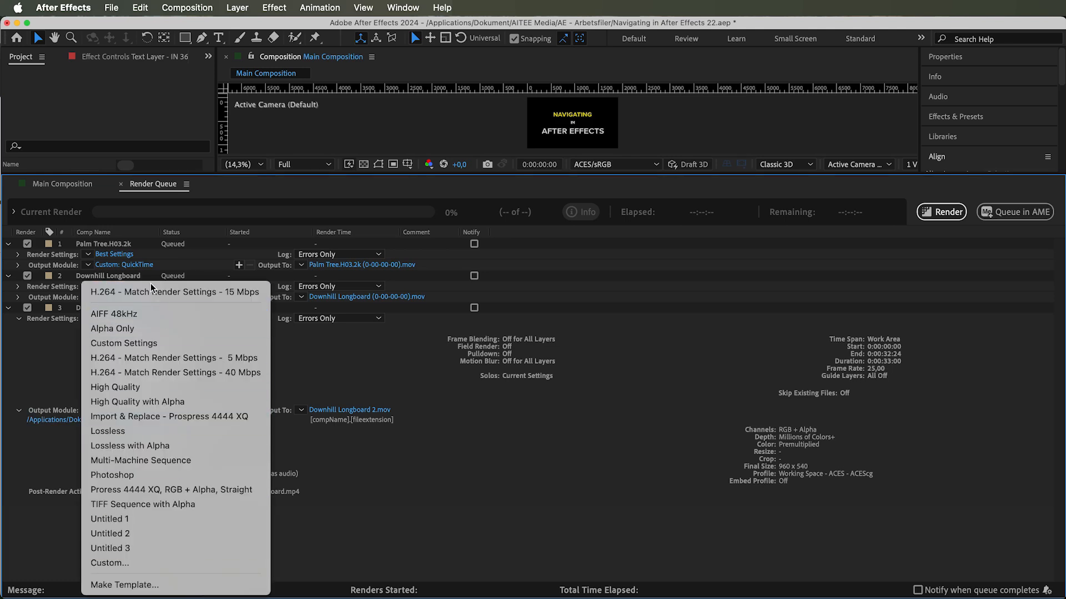
{"action": "left_click", "coordinate": [75, 391]}
{"action": "left_click", "coordinate": [88, 411]}
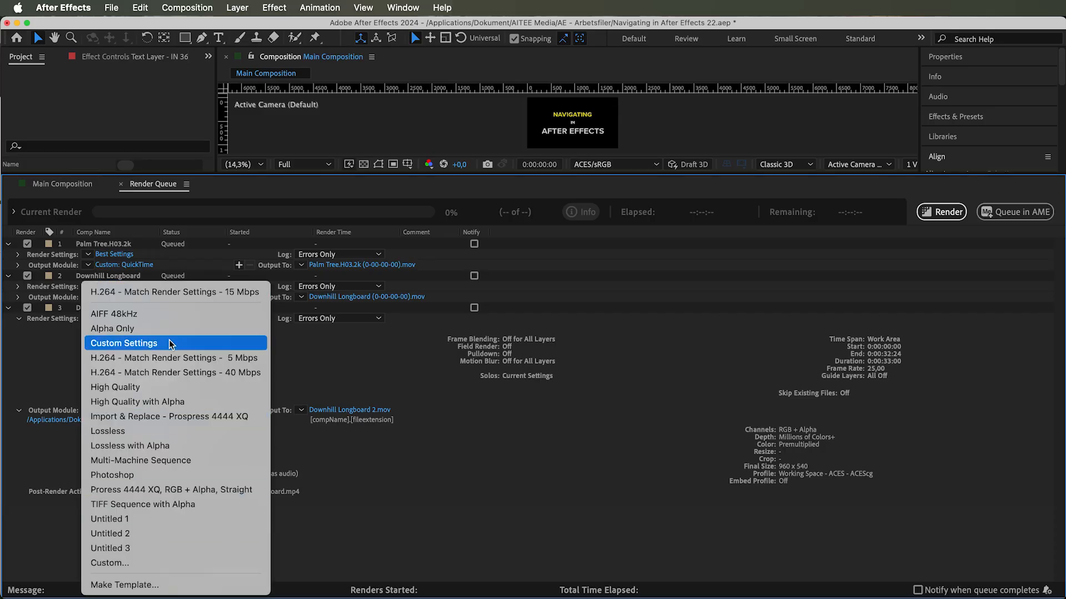
{"action": "left_click", "coordinate": [134, 562]}
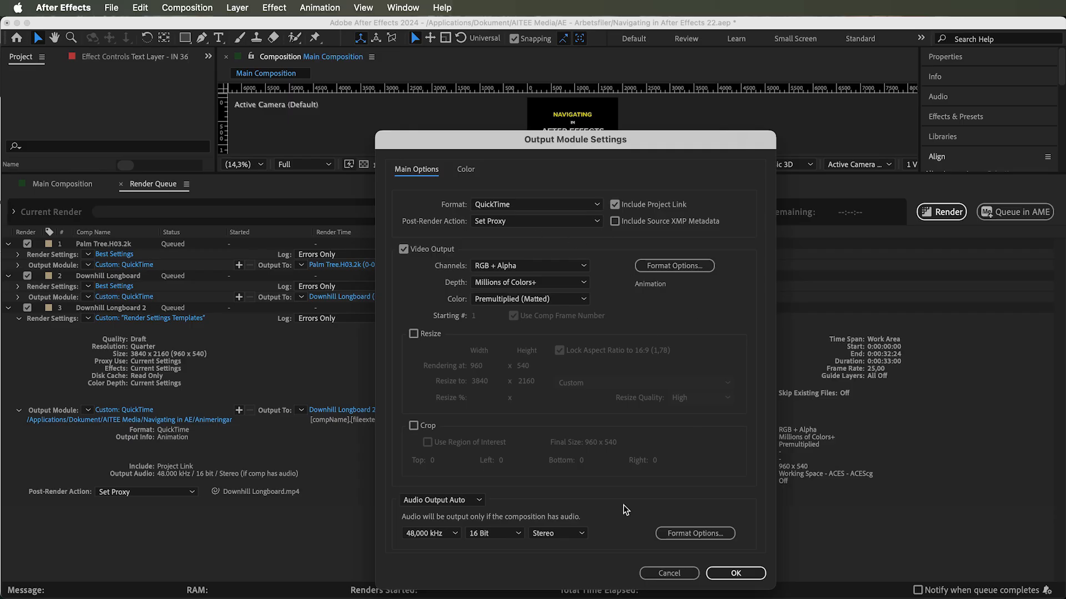
{"action": "left_click", "coordinate": [736, 573]}
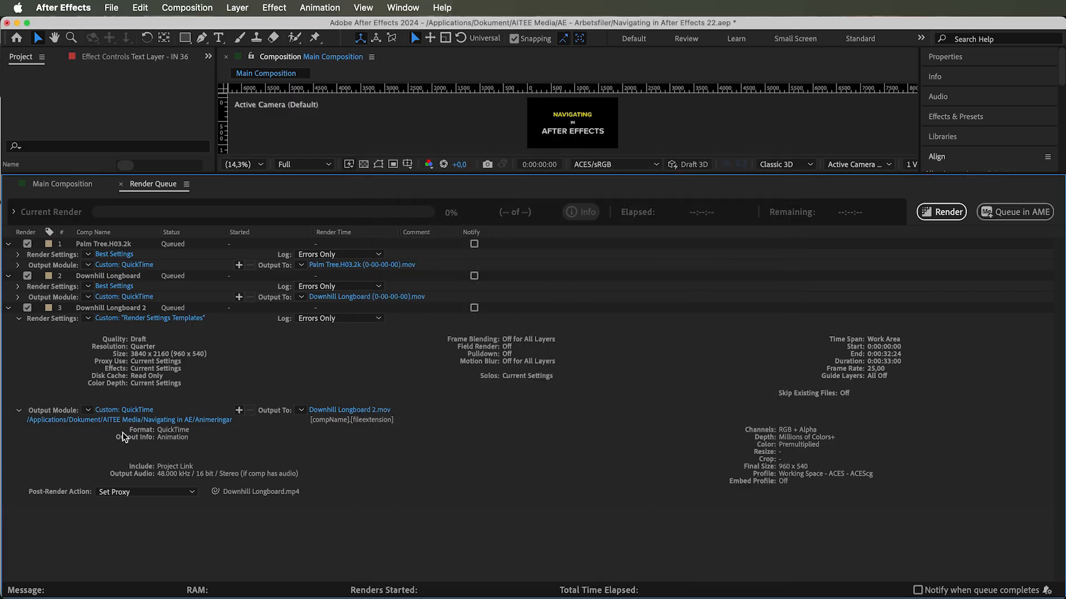
- Save the current output module as a template named Output Module T and apply it to the third render item
{"action": "left_click", "coordinate": [88, 409]}
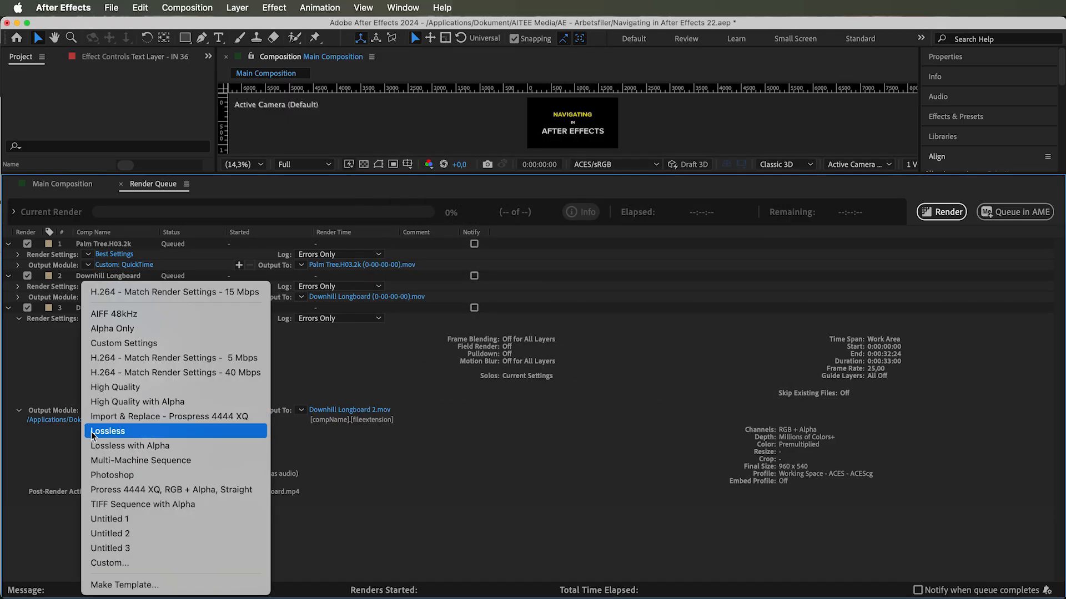
{"action": "left_click", "coordinate": [137, 585]}
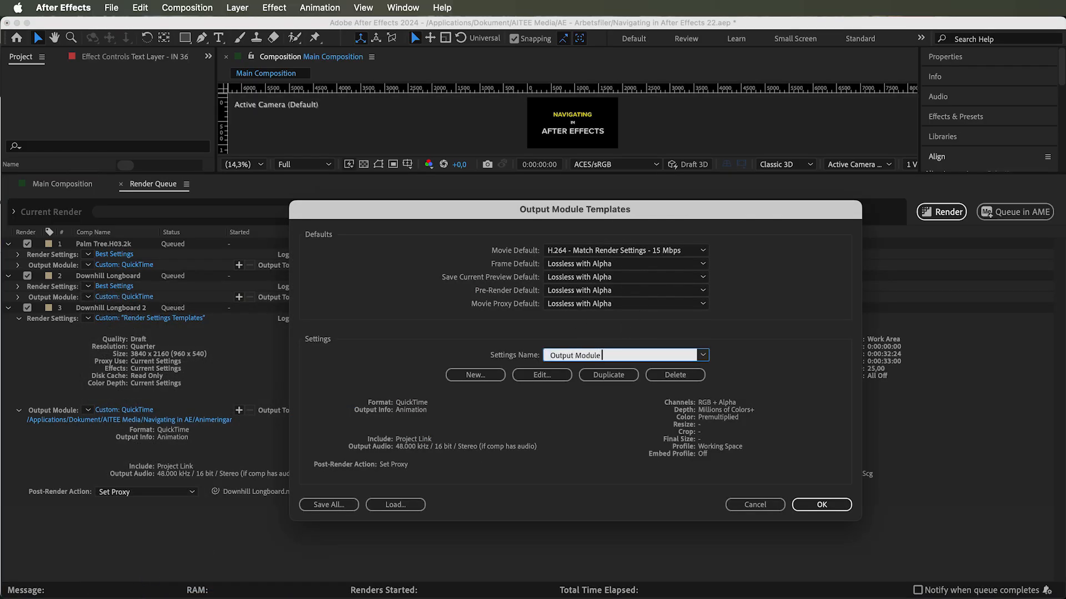
{"action": "left_click", "coordinate": [834, 505]}
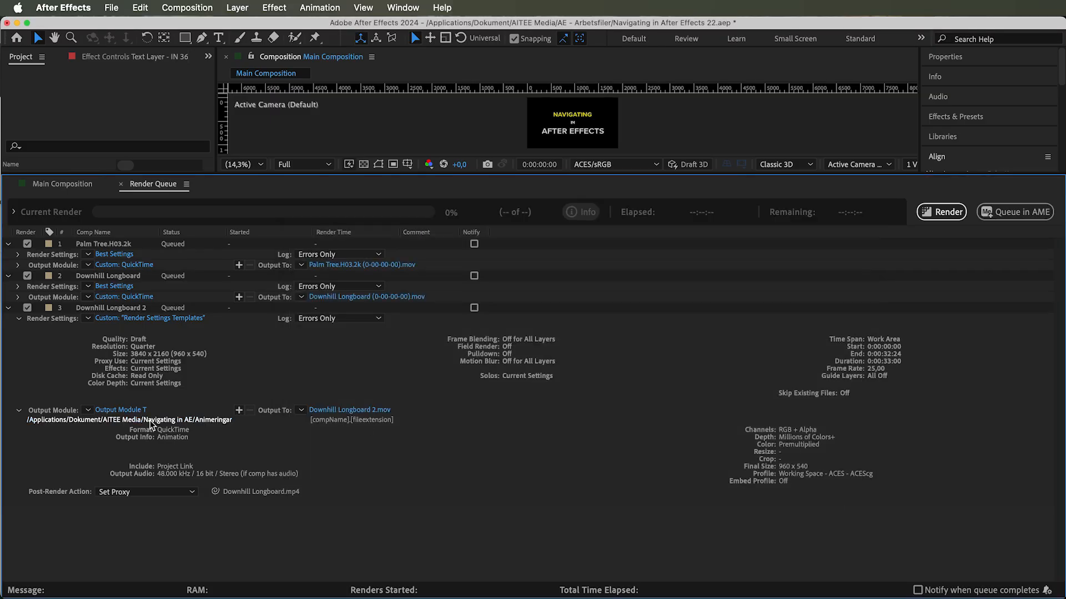
{"action": "left_click", "coordinate": [119, 410]}
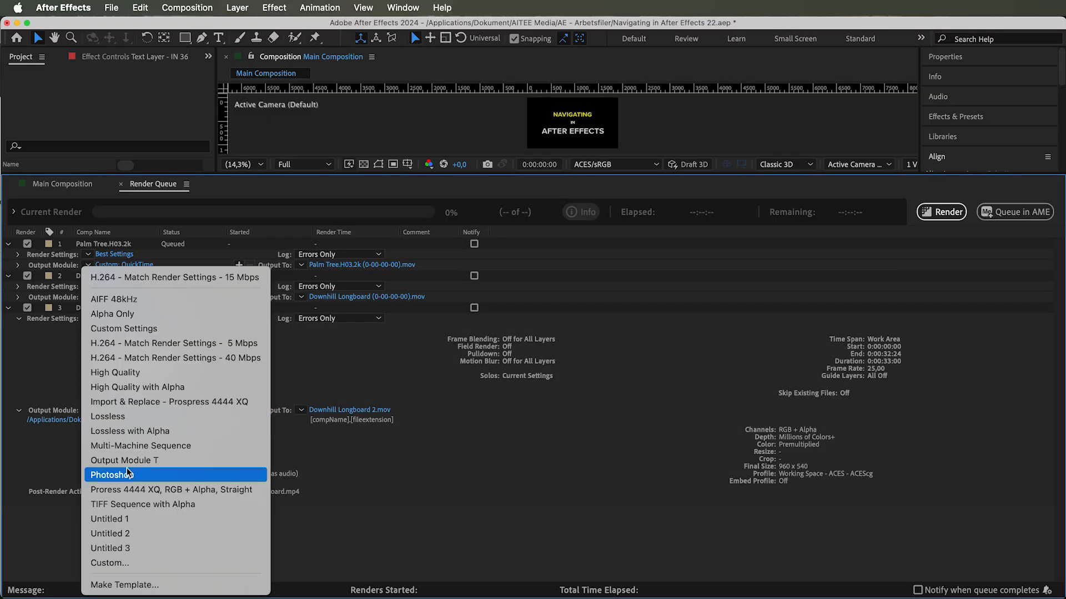
{"action": "left_click", "coordinate": [161, 462]}
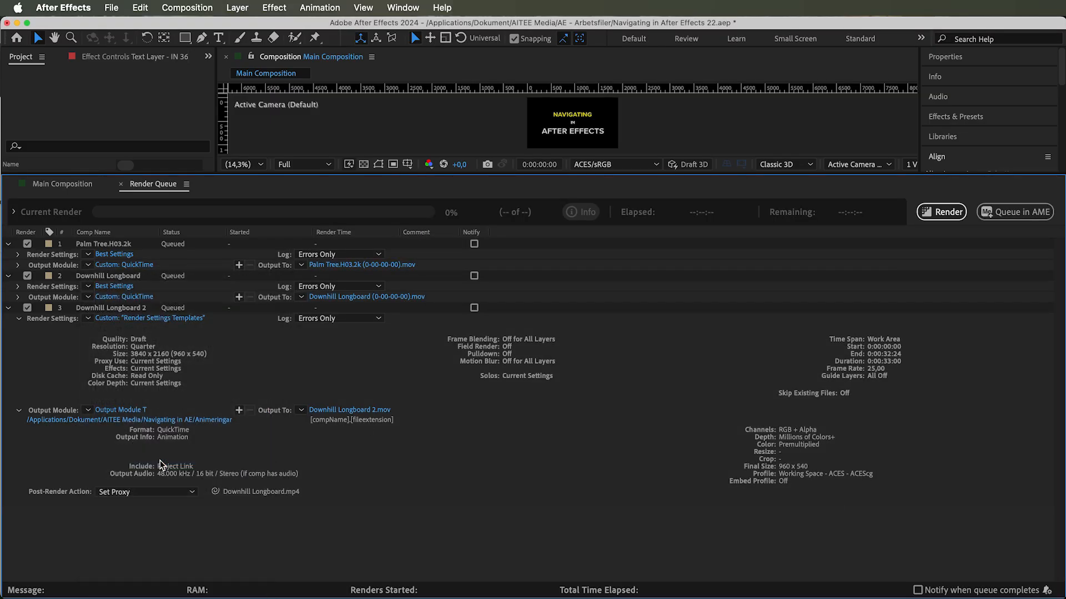
- Open the Output Module T settings and review the format list and post-render action options
{"action": "left_click", "coordinate": [120, 411]}
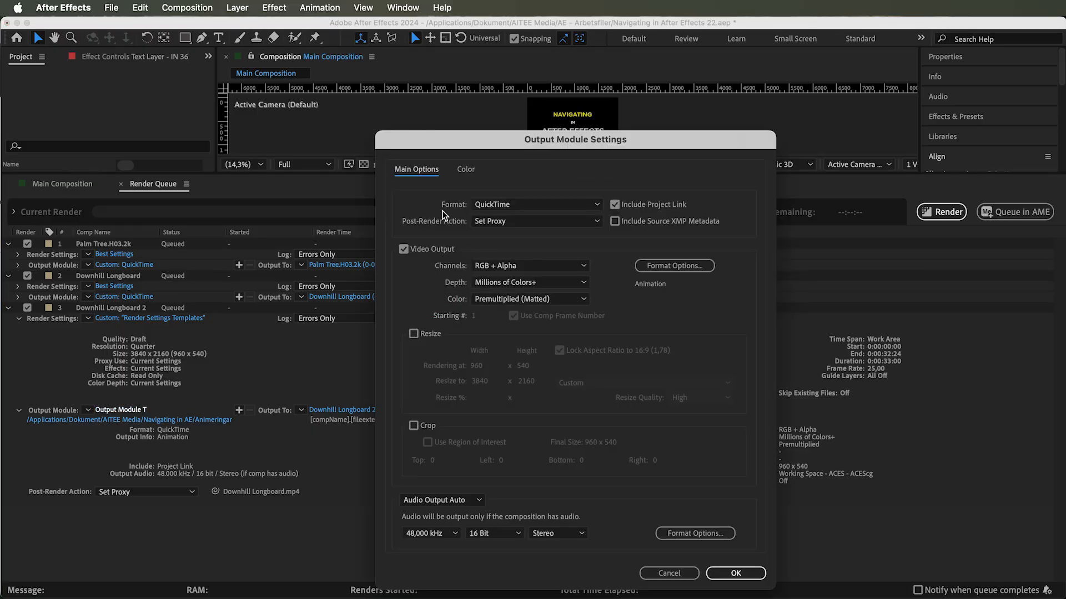
{"action": "left_click", "coordinate": [488, 205]}
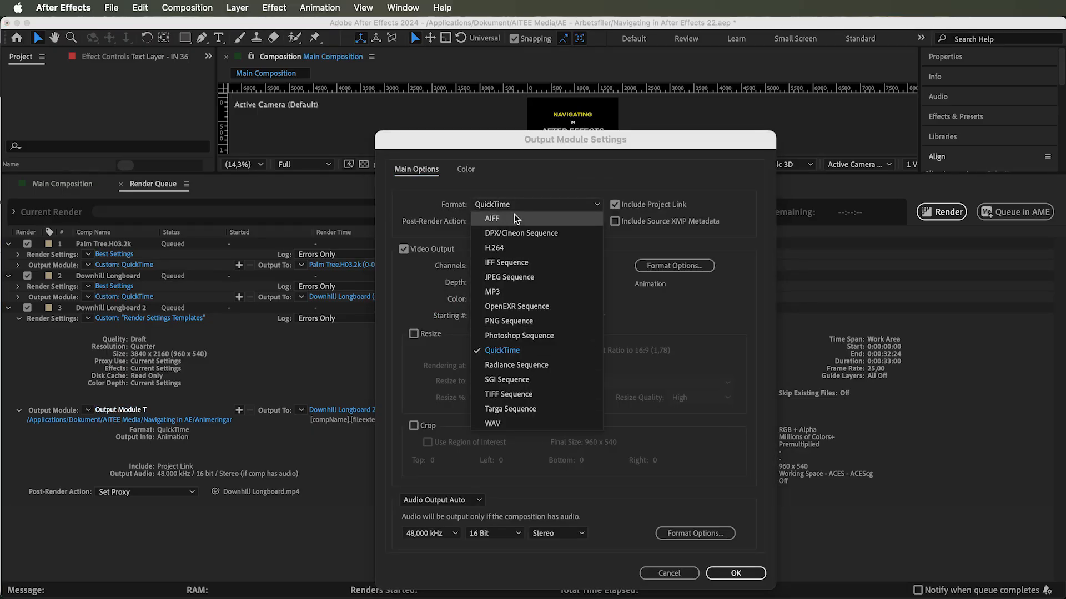
{"action": "left_click", "coordinate": [521, 349]}
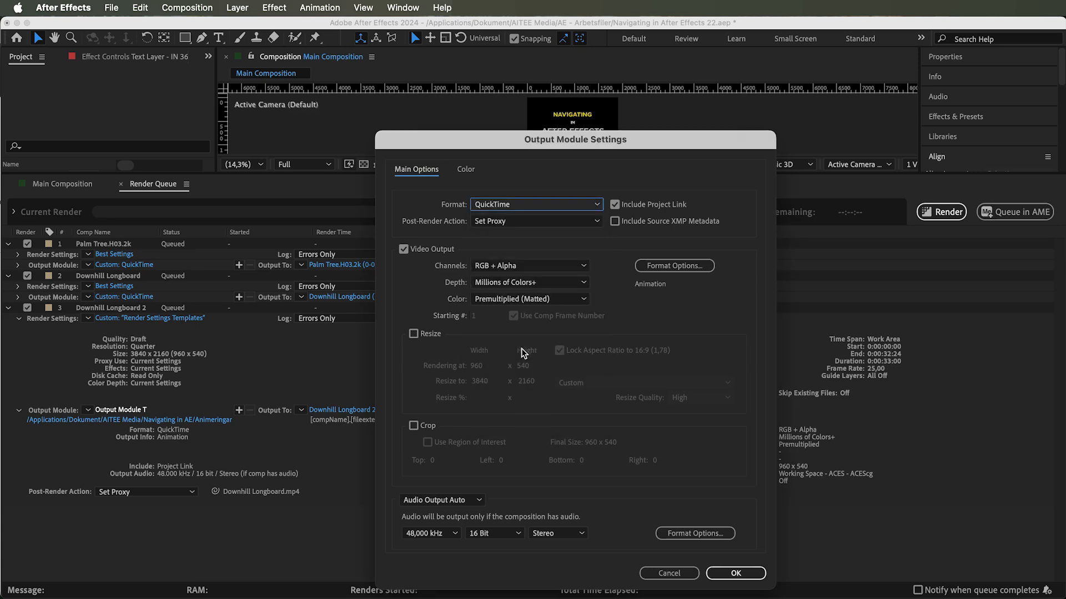
{"action": "left_click", "coordinate": [501, 205]}
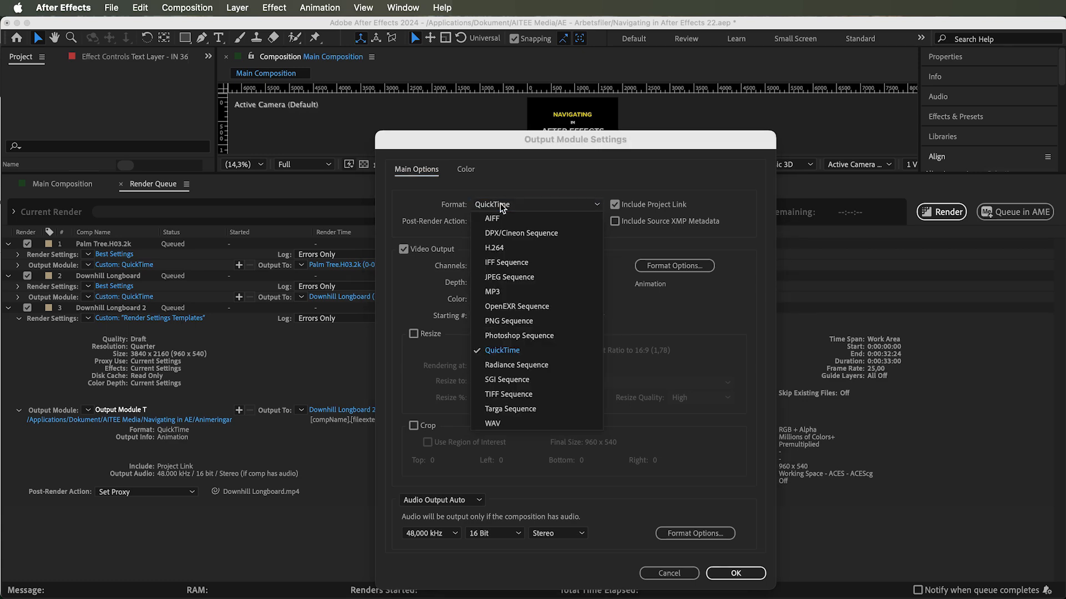
{"action": "left_click", "coordinate": [490, 349]}
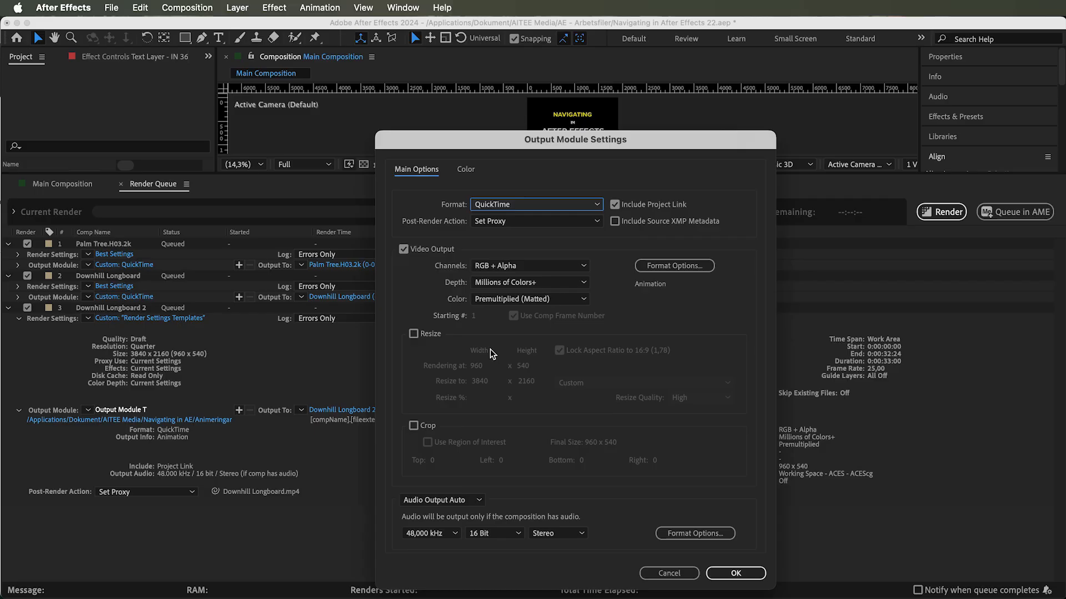
{"action": "left_click", "coordinate": [494, 224]}
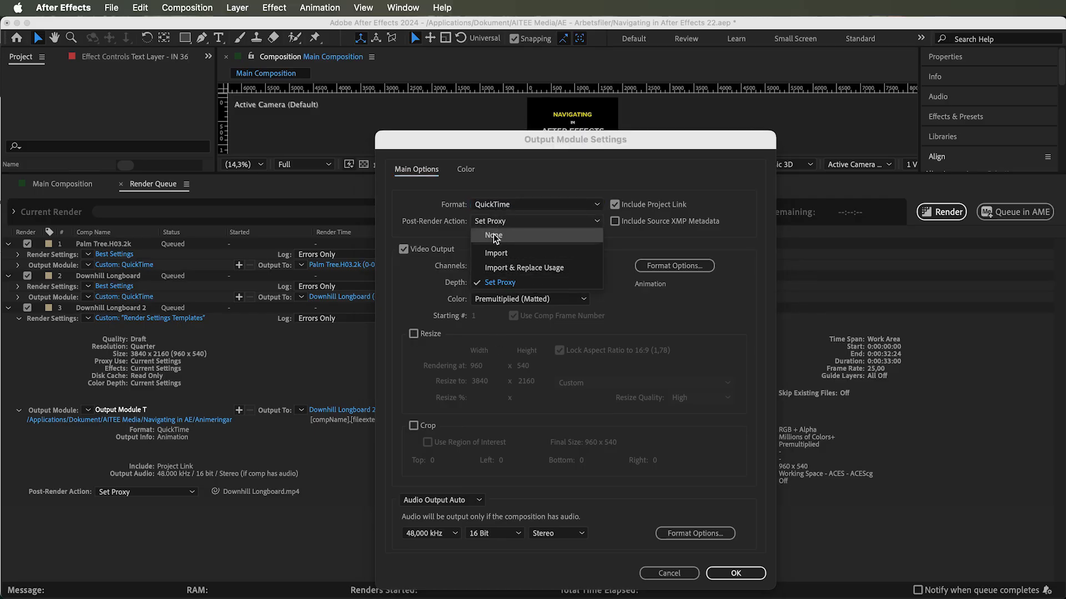
{"action": "left_click", "coordinate": [494, 235]}
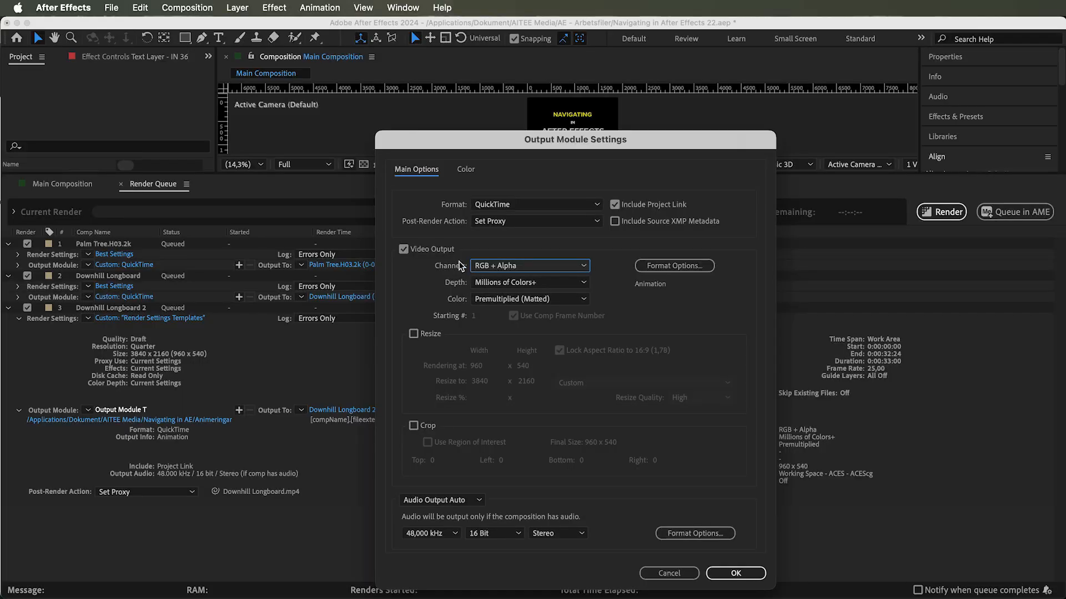
- Try toggling video output and switching channels between RGB, Alpha and RGB + Alpha, ending on RGB + Alpha
{"action": "left_click", "coordinate": [403, 249]}
{"action": "left_click", "coordinate": [403, 250]}
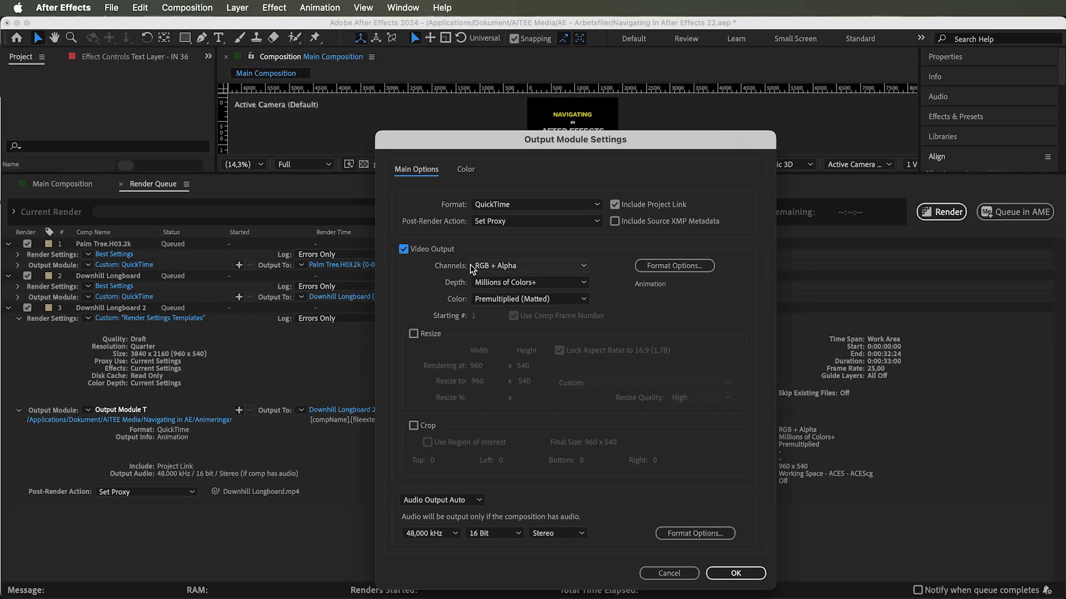
{"action": "left_click", "coordinate": [481, 266]}
{"action": "left_click", "coordinate": [494, 281]}
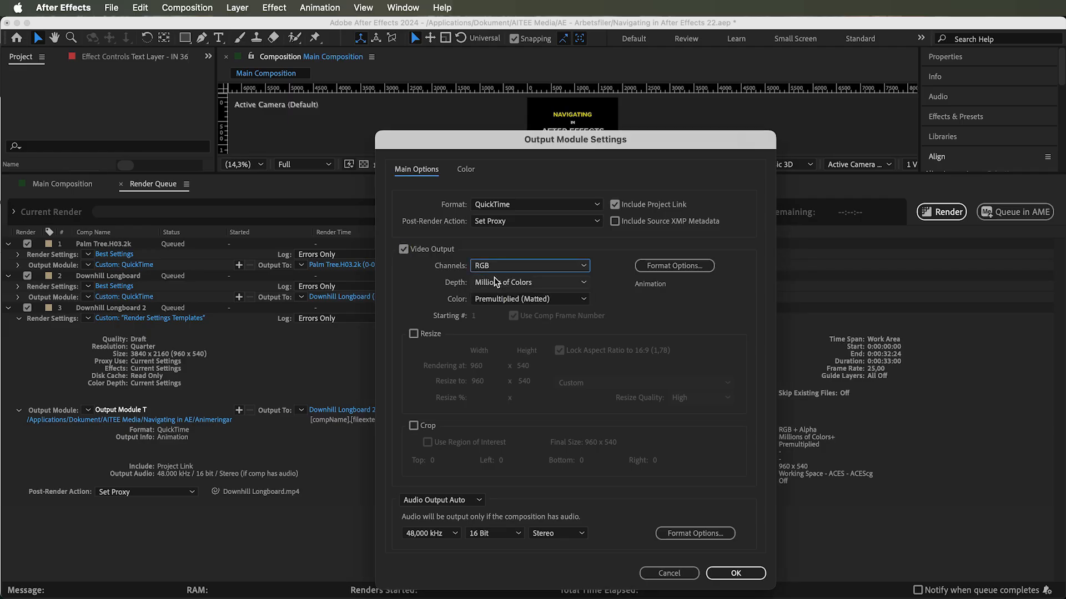
{"action": "left_click", "coordinate": [495, 270]}
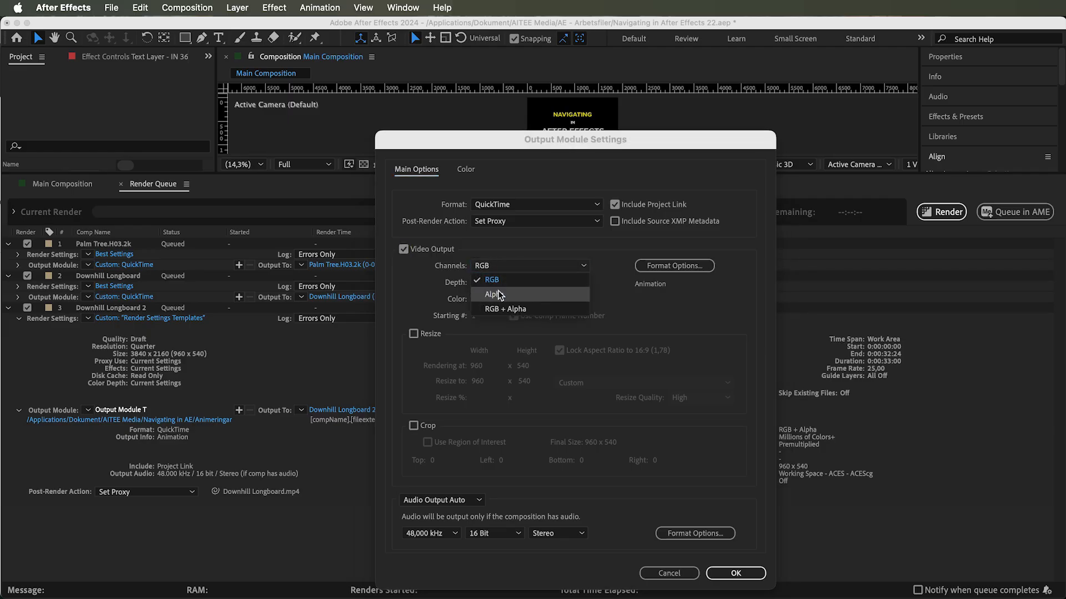
{"action": "left_click", "coordinate": [494, 294]}
{"action": "left_click", "coordinate": [494, 266]}
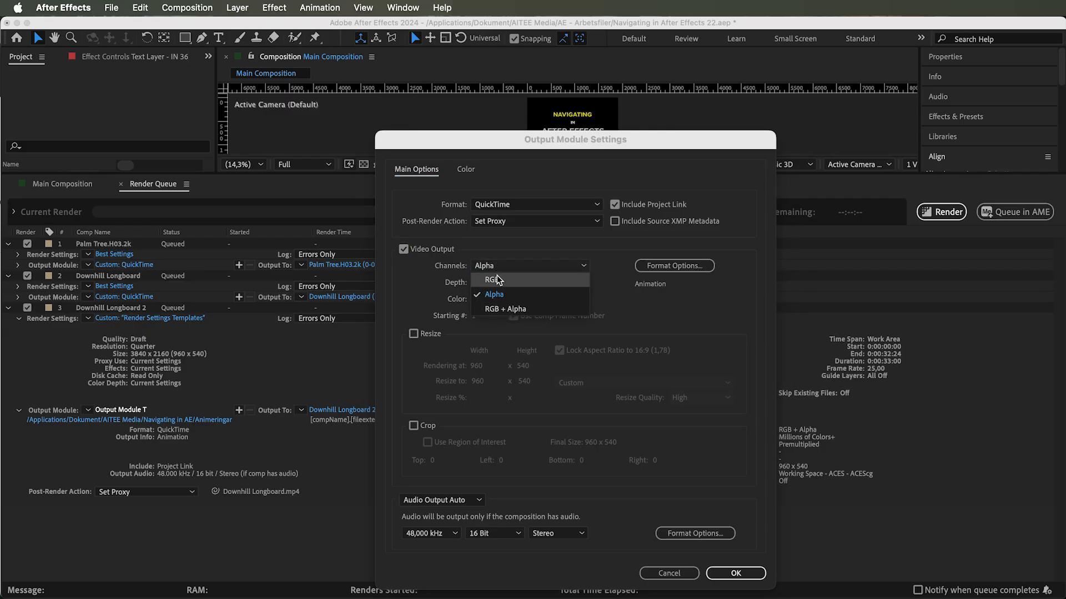
{"action": "left_click", "coordinate": [505, 310]}
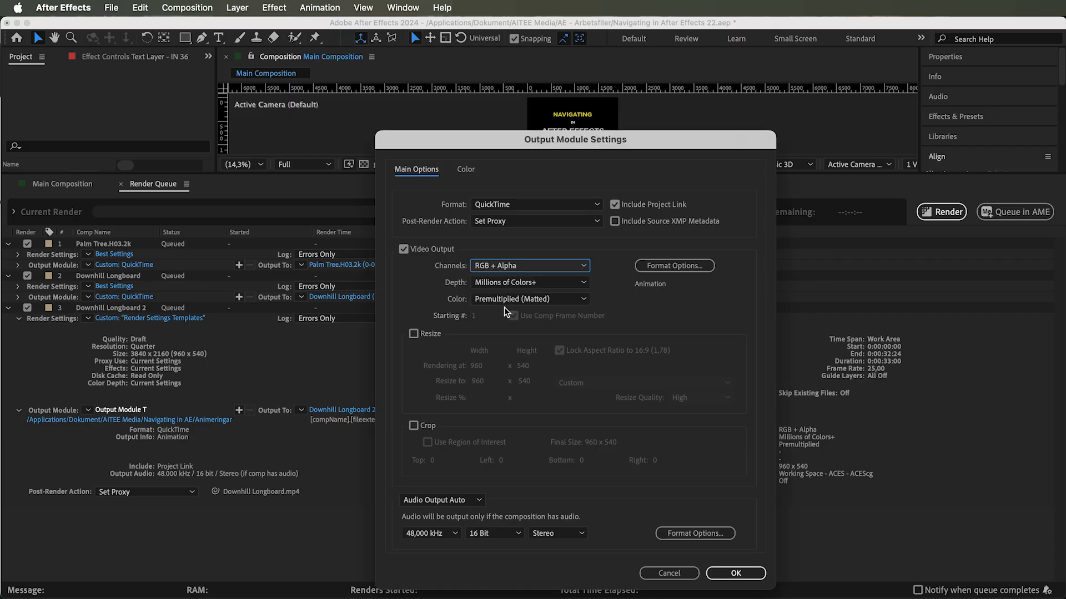
- Open the QuickTime format options and set the video codec to H.264
{"action": "left_click", "coordinate": [672, 267]}
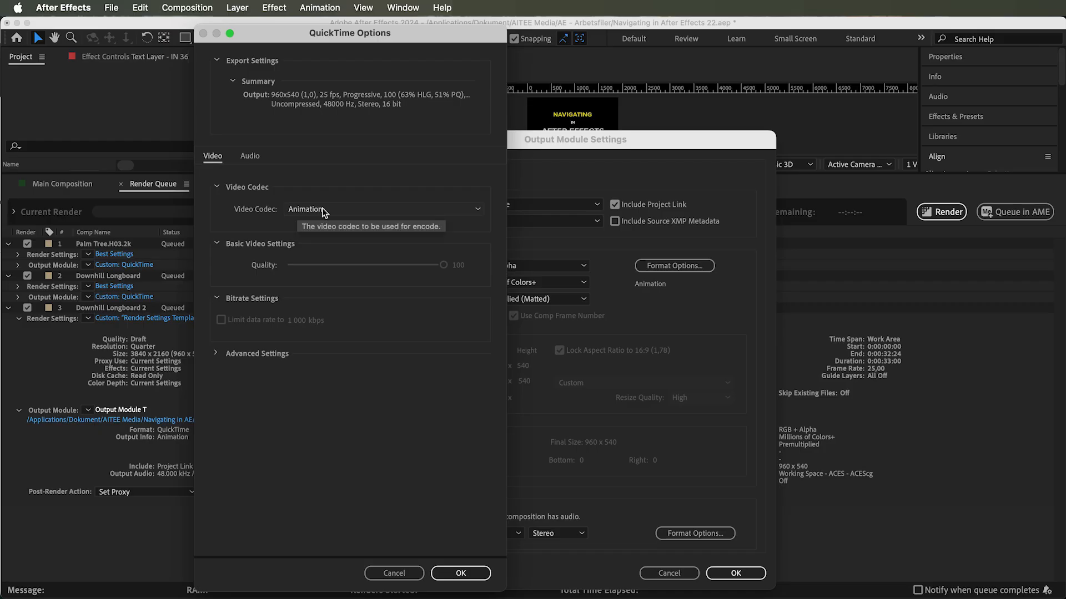
{"action": "left_click", "coordinate": [336, 211]}
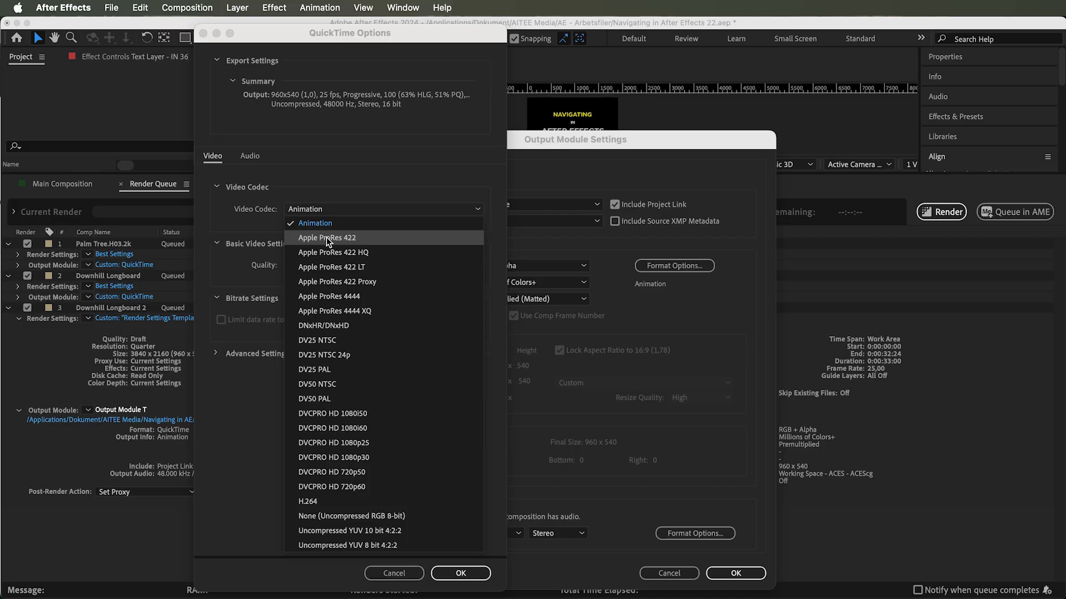
{"action": "left_click", "coordinate": [329, 239]}
{"action": "left_click", "coordinate": [340, 211]}
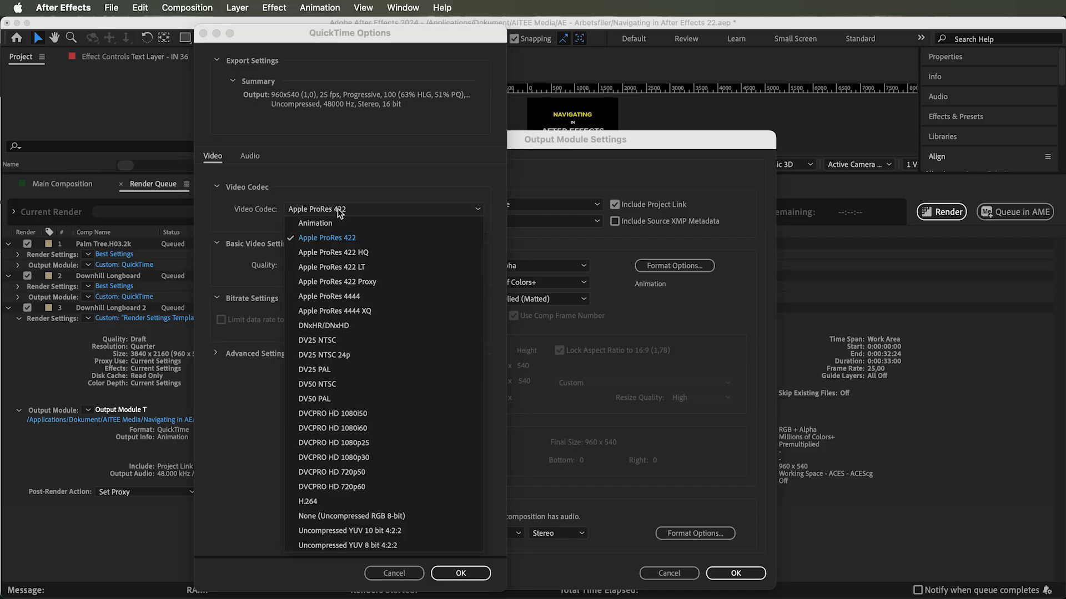
{"action": "left_click", "coordinate": [339, 283]}
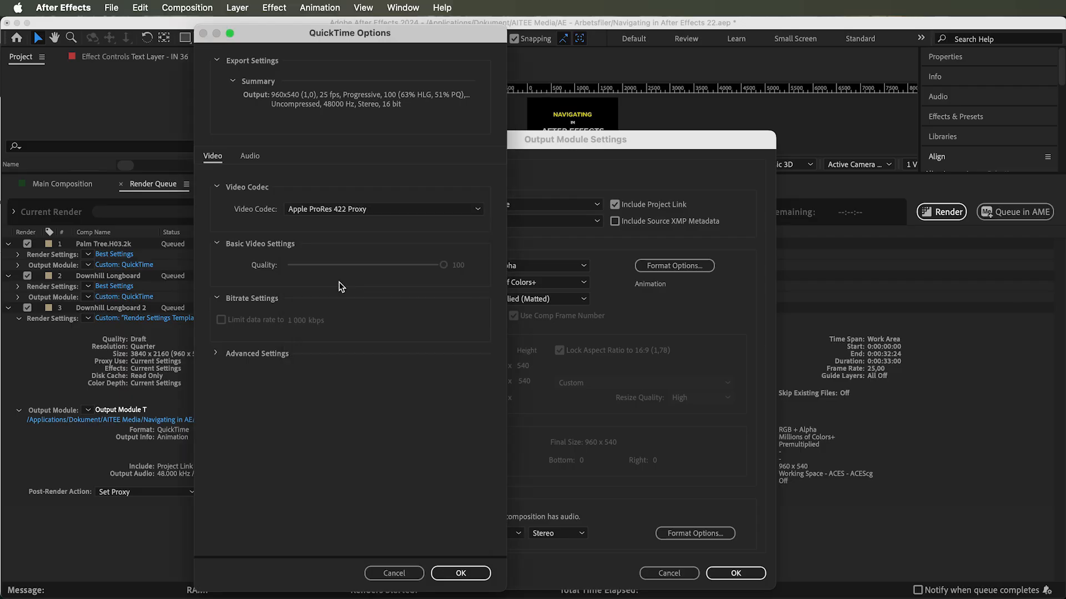
{"action": "left_click", "coordinate": [348, 209]}
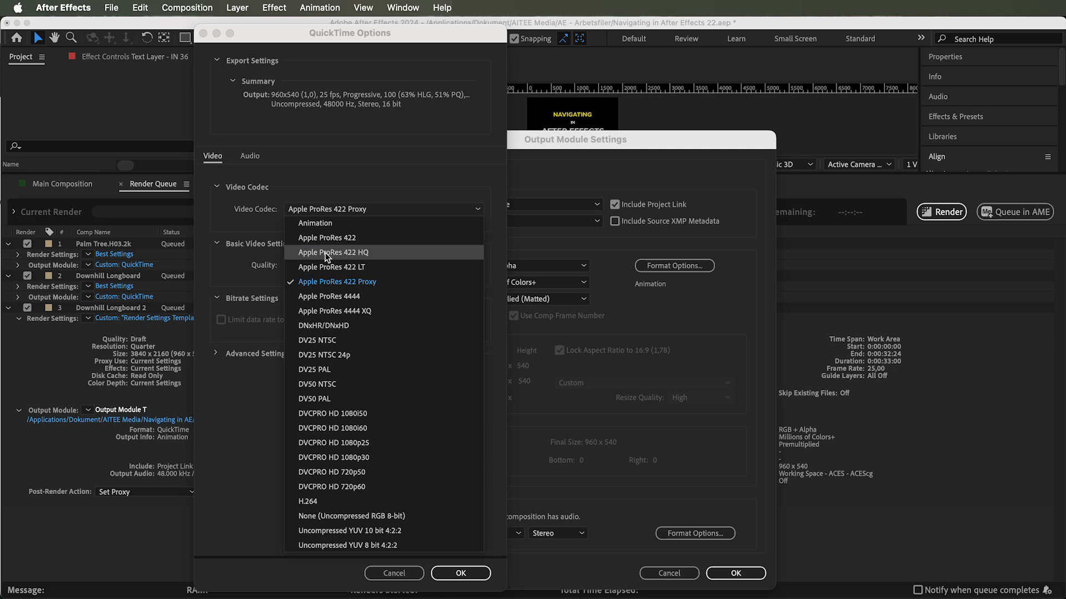
{"action": "left_click", "coordinate": [366, 312]}
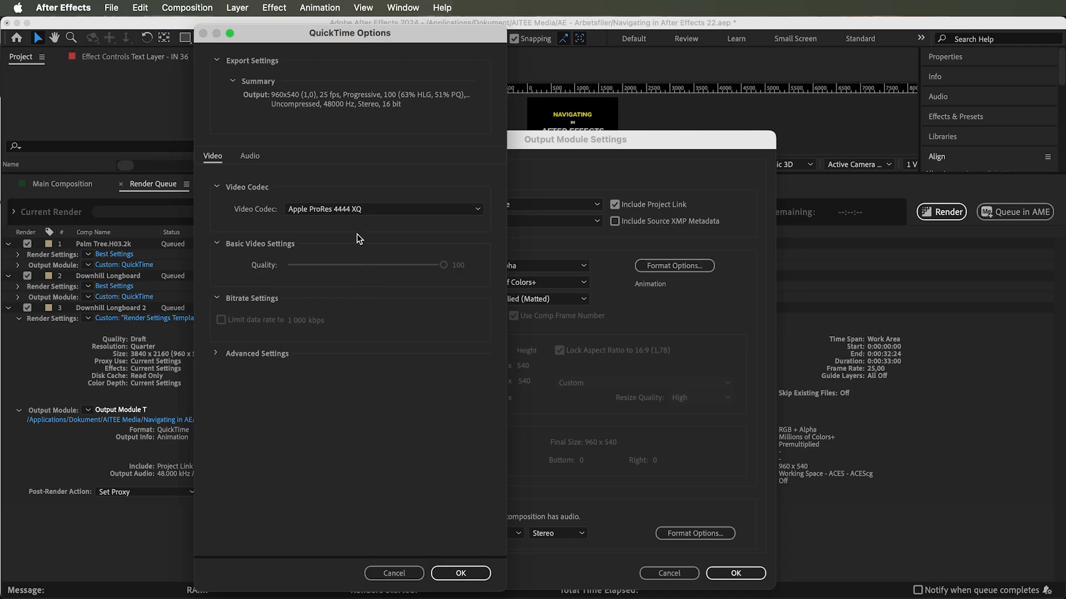
{"action": "left_click", "coordinate": [352, 210]}
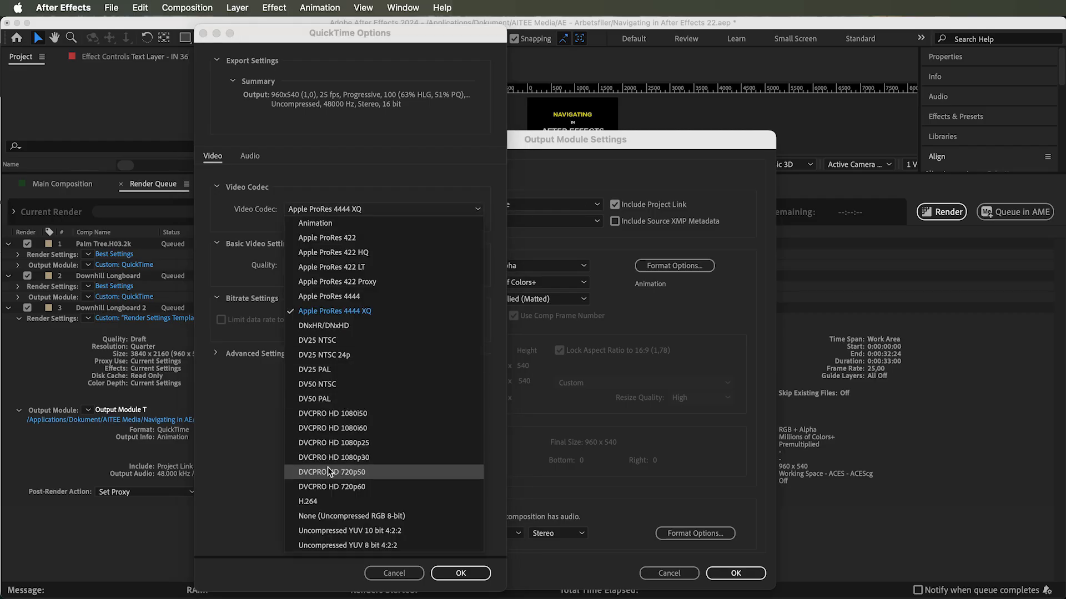
{"action": "left_click", "coordinate": [315, 502]}
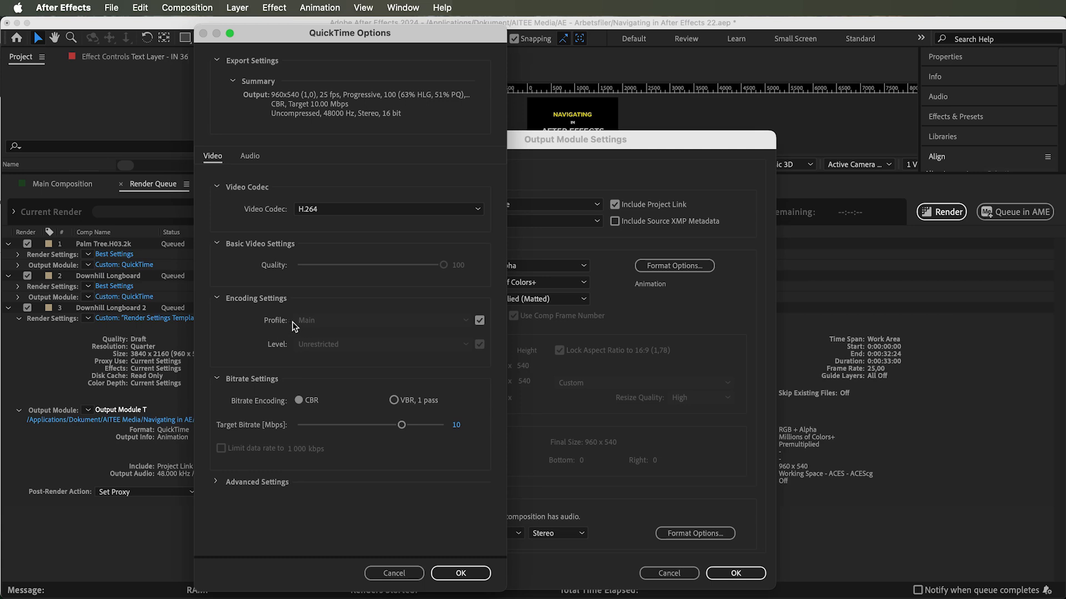
- Try unmatching the H.264 profile from the source video and browse the profile options before re-enabling the match
{"action": "left_click", "coordinate": [481, 320]}
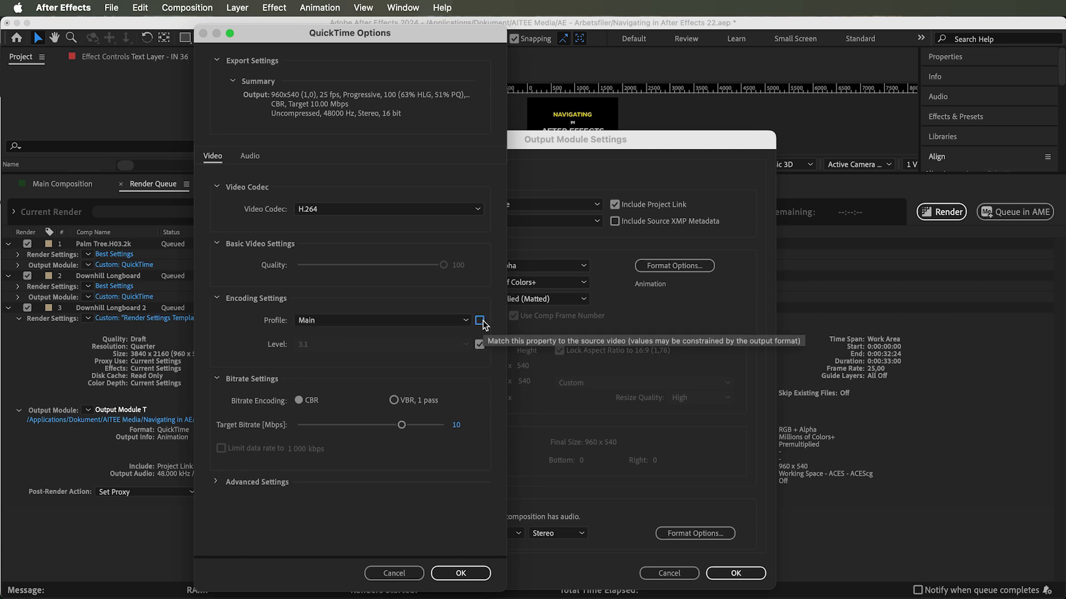
{"action": "left_click", "coordinate": [458, 321]}
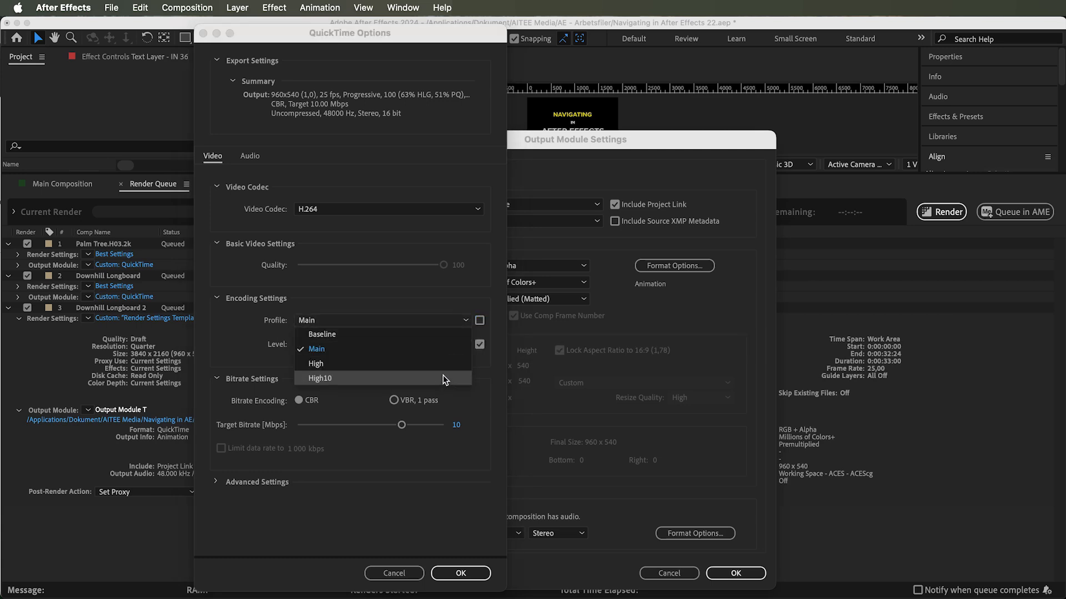
{"action": "left_click", "coordinate": [479, 322]}
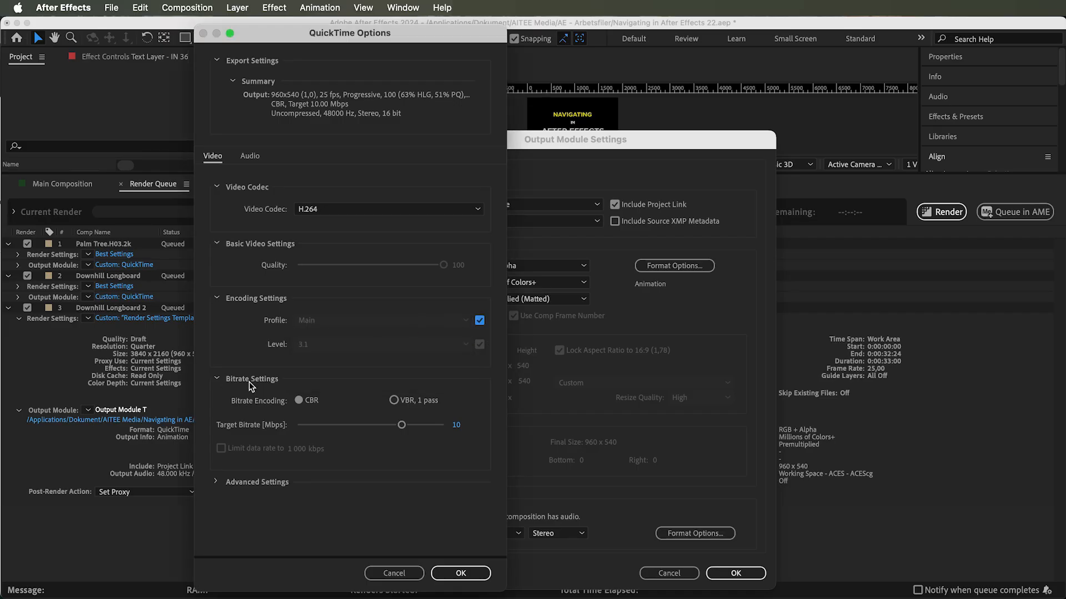
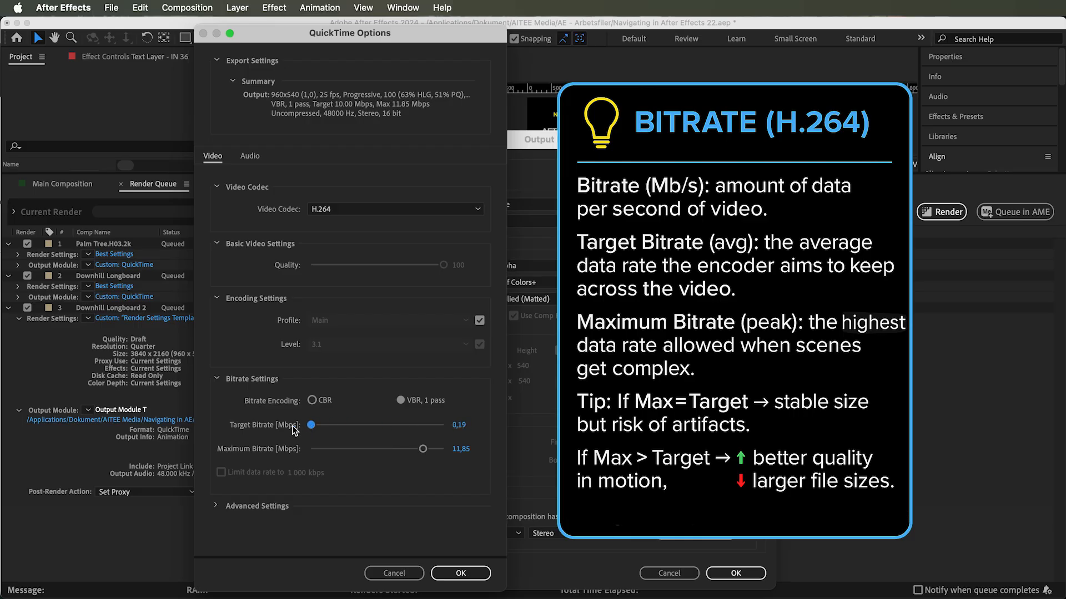
- Switch the H.264 bitrate encoding to CBR and expand the advanced settings to adjust the key frame option
{"action": "left_click", "coordinate": [312, 401]}
{"action": "left_click", "coordinate": [217, 482]}
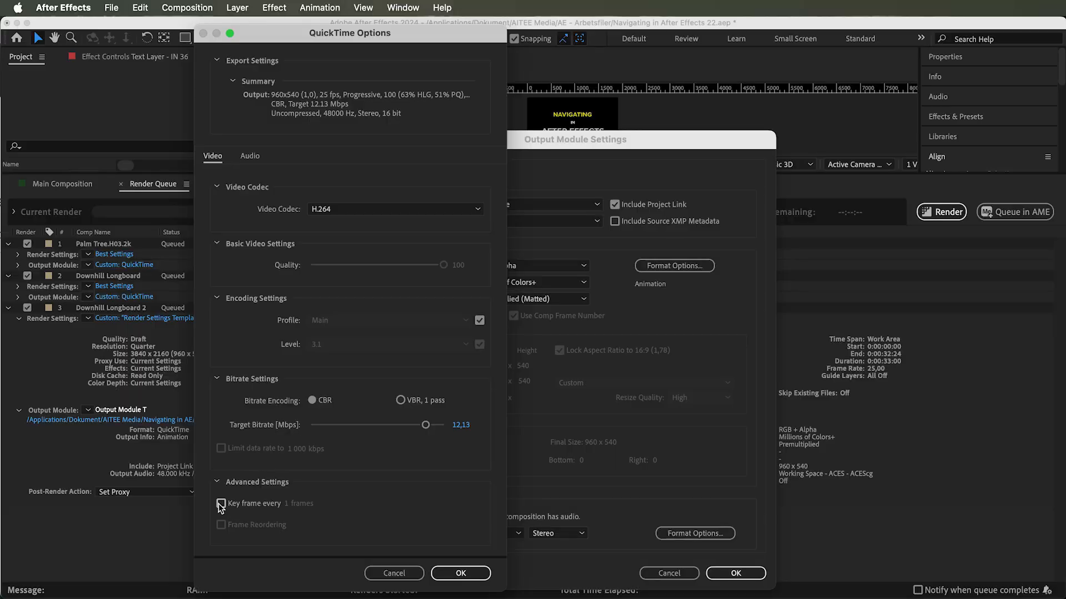
{"action": "left_click", "coordinate": [221, 504]}
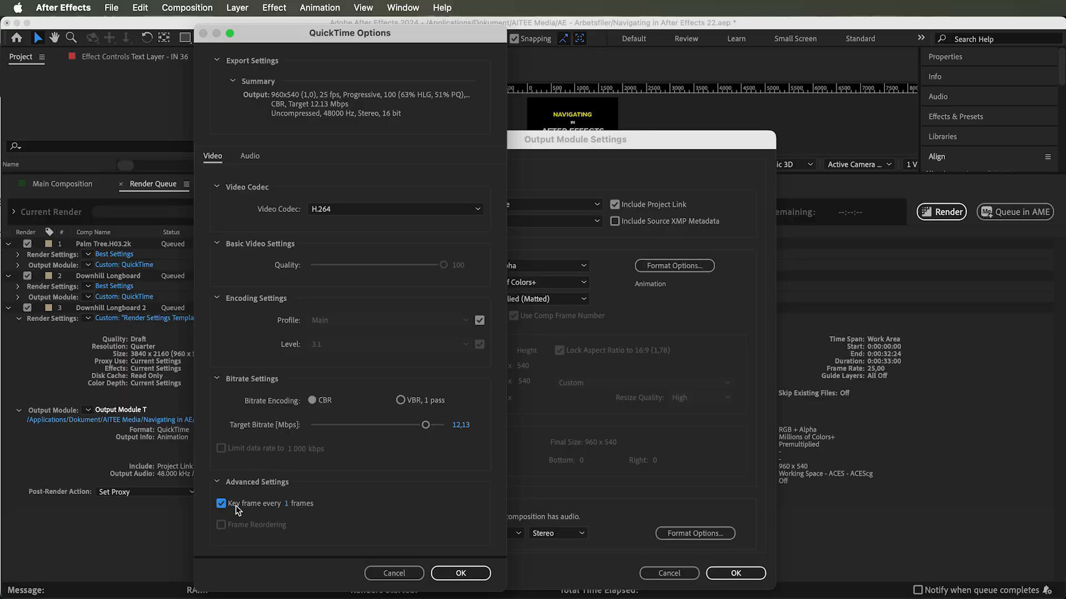
{"action": "left_click", "coordinate": [288, 505]}
{"action": "left_click", "coordinate": [331, 522]}
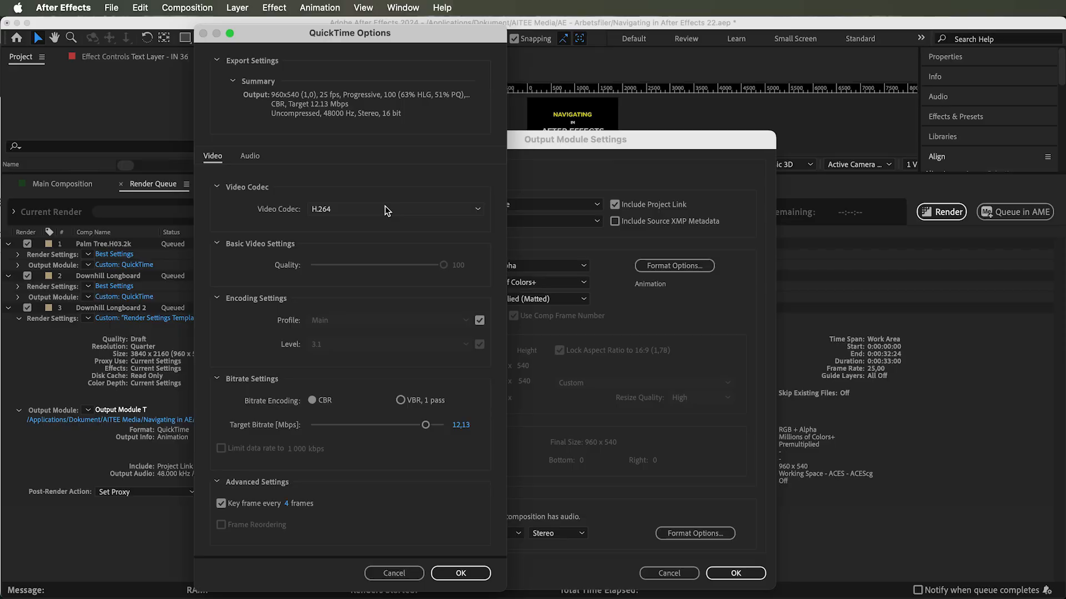
- Change the QuickTime video codec to Apple ProRes 4444 and confirm the format options
{"action": "left_click", "coordinate": [384, 206]}
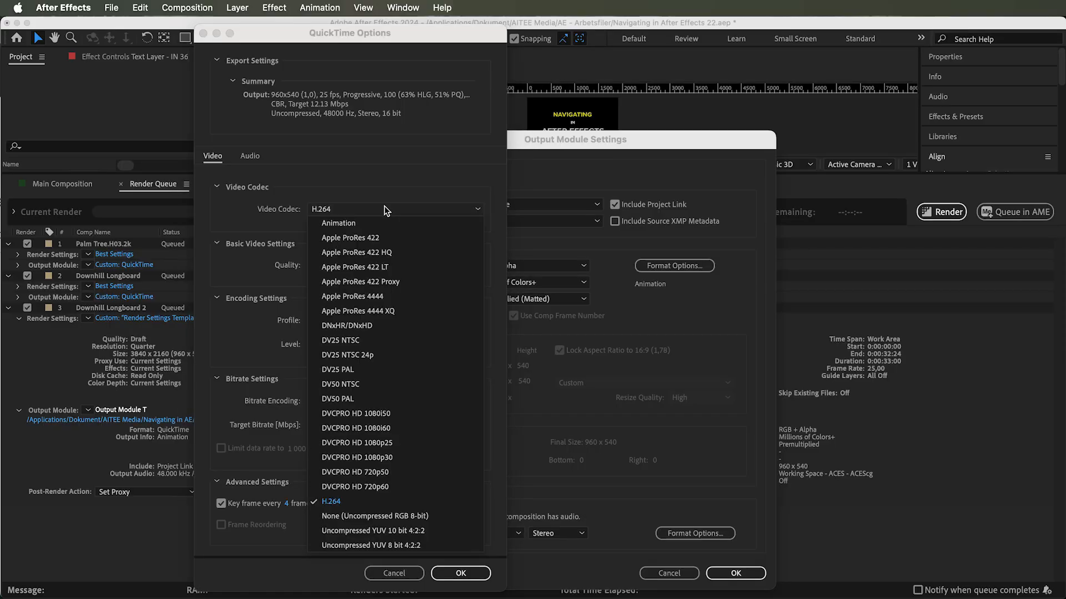
{"action": "left_click", "coordinate": [358, 296]}
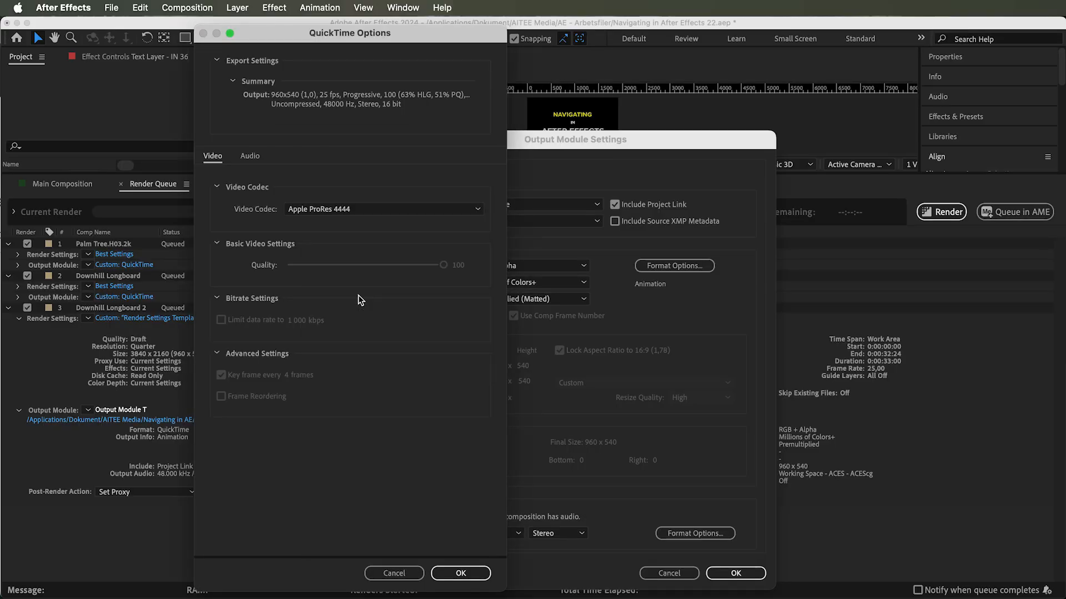
{"action": "left_click", "coordinate": [462, 574]}
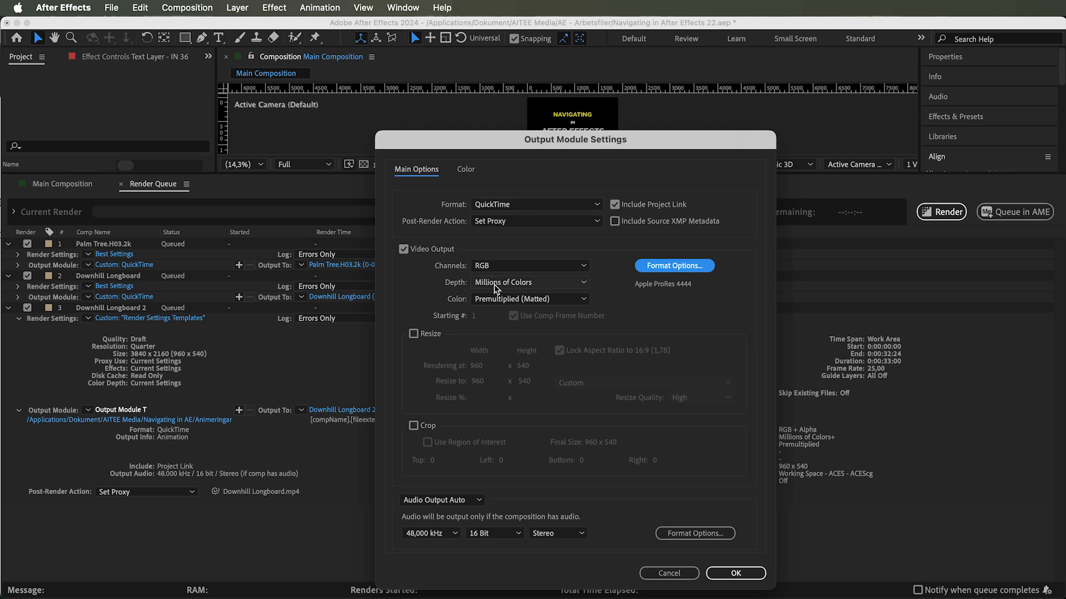
- Set the video depth to Trillions of Colors
{"action": "left_click", "coordinate": [515, 284]}
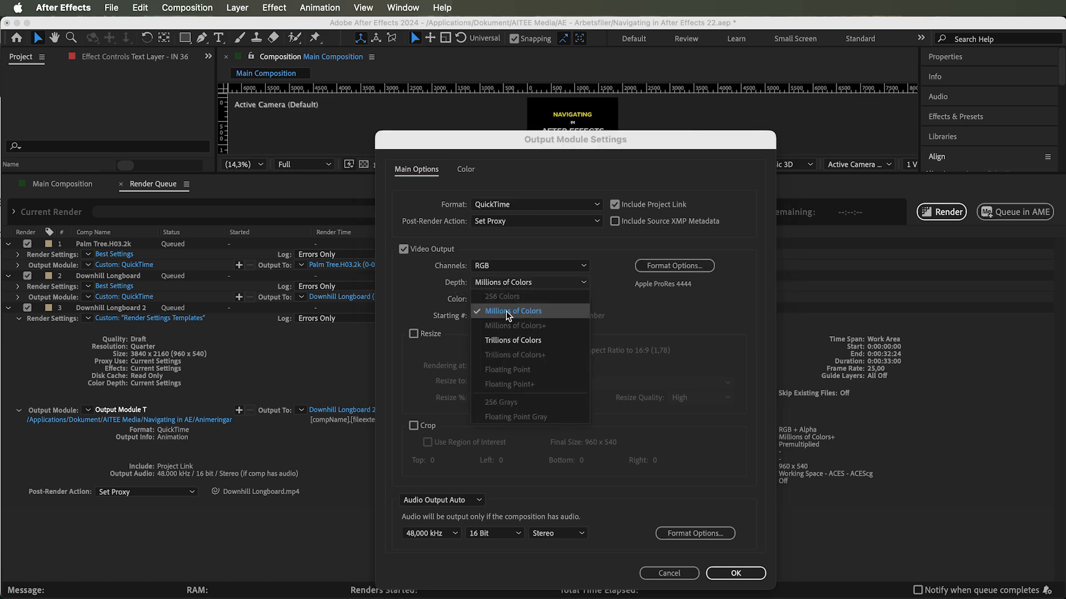
{"action": "left_click", "coordinate": [516, 341]}
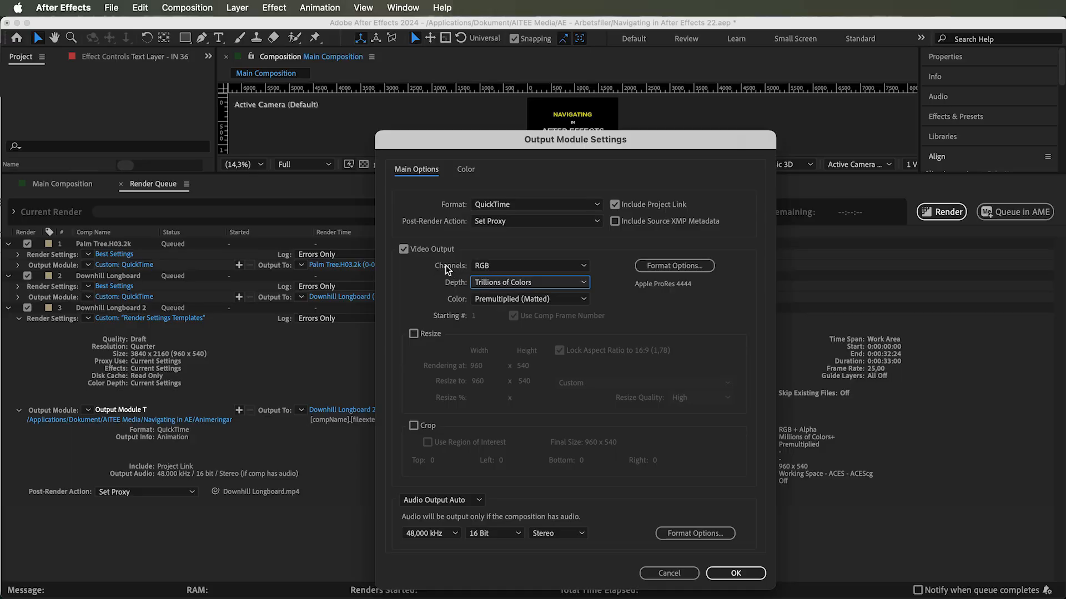
{"action": "left_click", "coordinate": [482, 266]}
{"action": "left_click", "coordinate": [497, 283]}
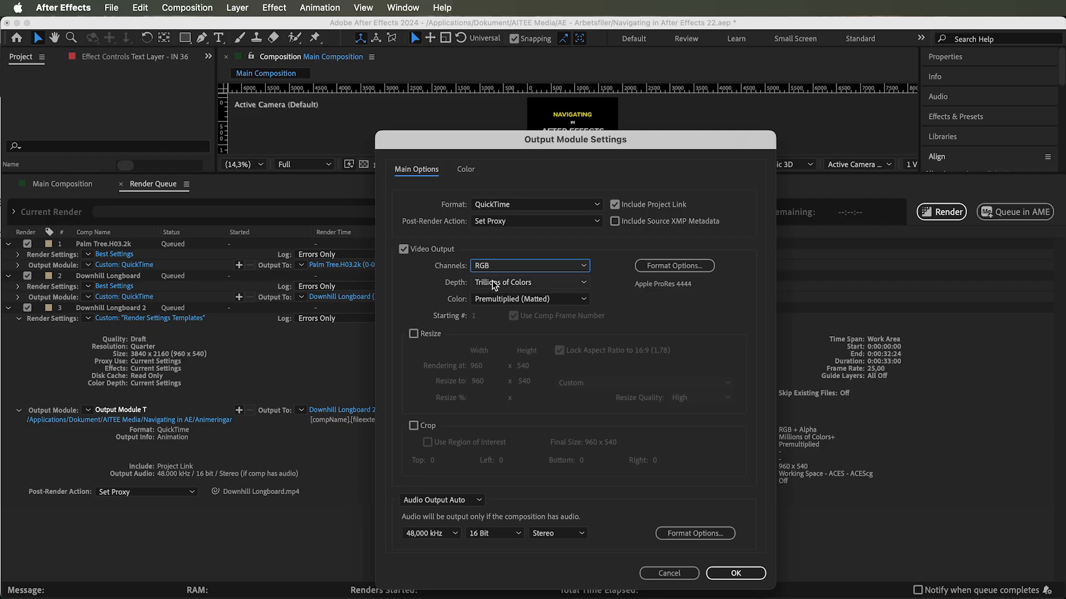
{"action": "left_click", "coordinate": [499, 283]}
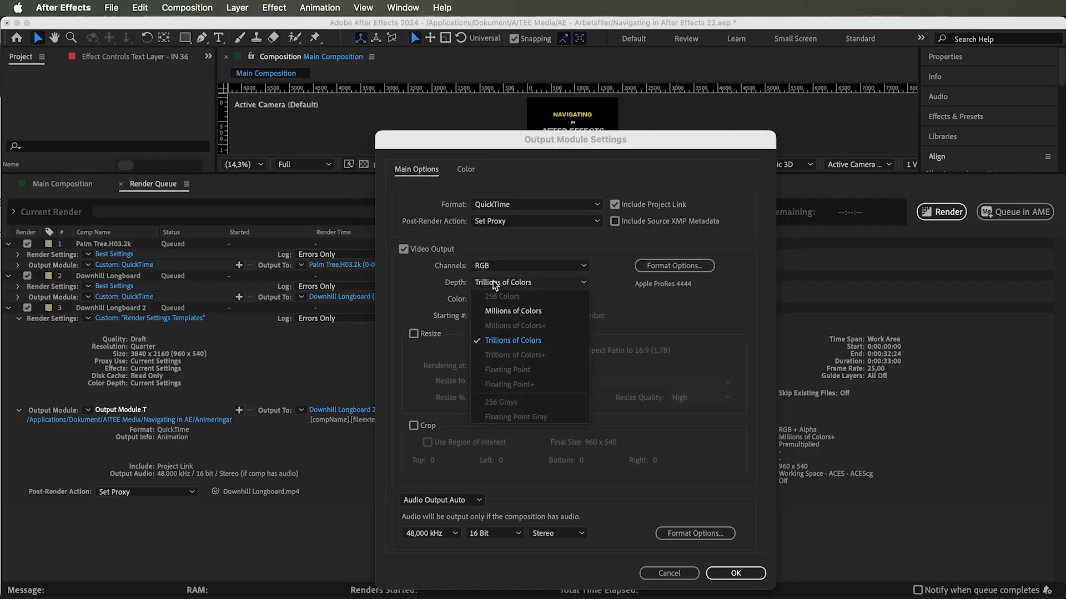
{"action": "left_click", "coordinate": [507, 340]}
- Set the channels to RGB + Alpha and the depth to Trillions of Colors+
{"action": "left_click", "coordinate": [486, 268]}
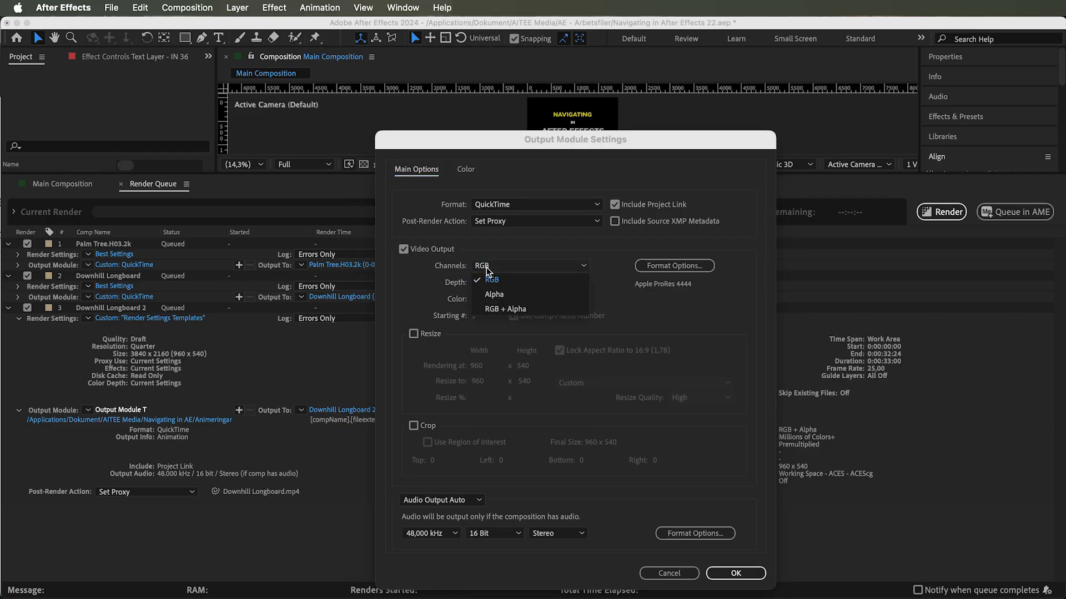
{"action": "left_click", "coordinate": [509, 309]}
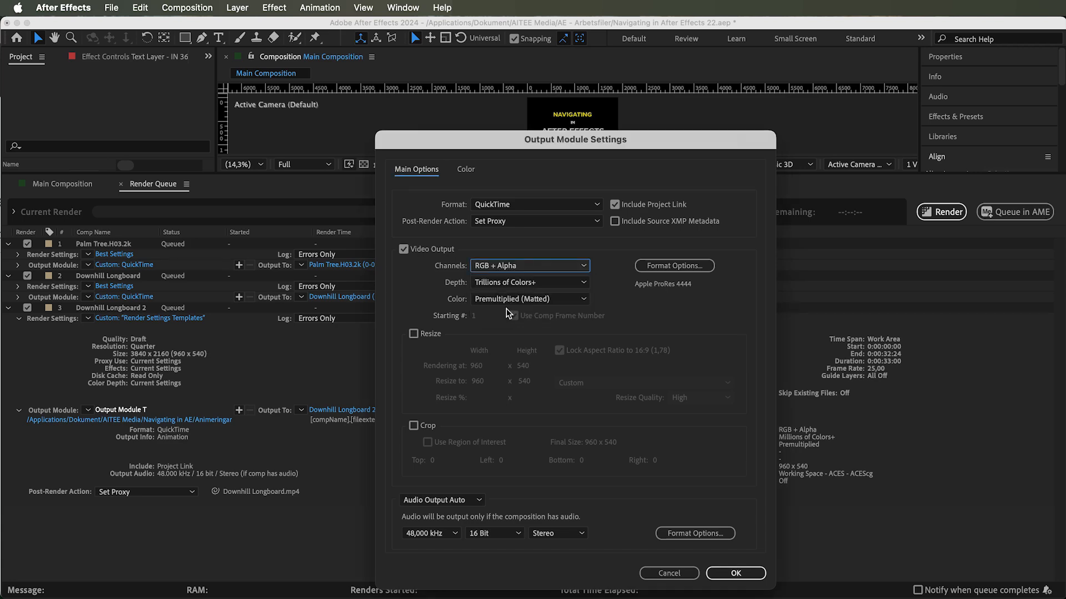
{"action": "left_click", "coordinate": [511, 284]}
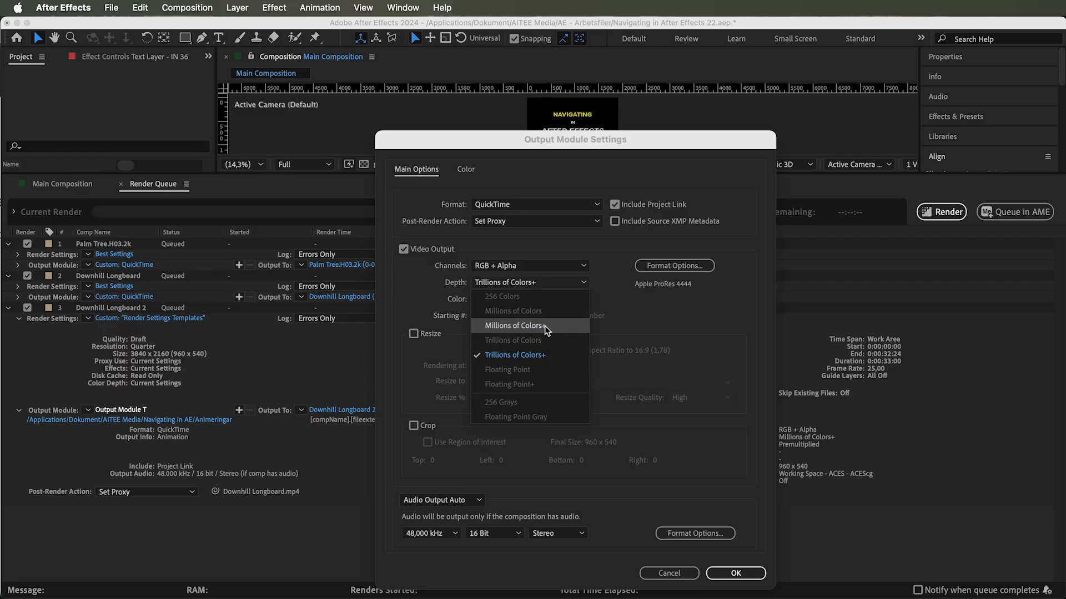
{"action": "left_click", "coordinate": [544, 355]}
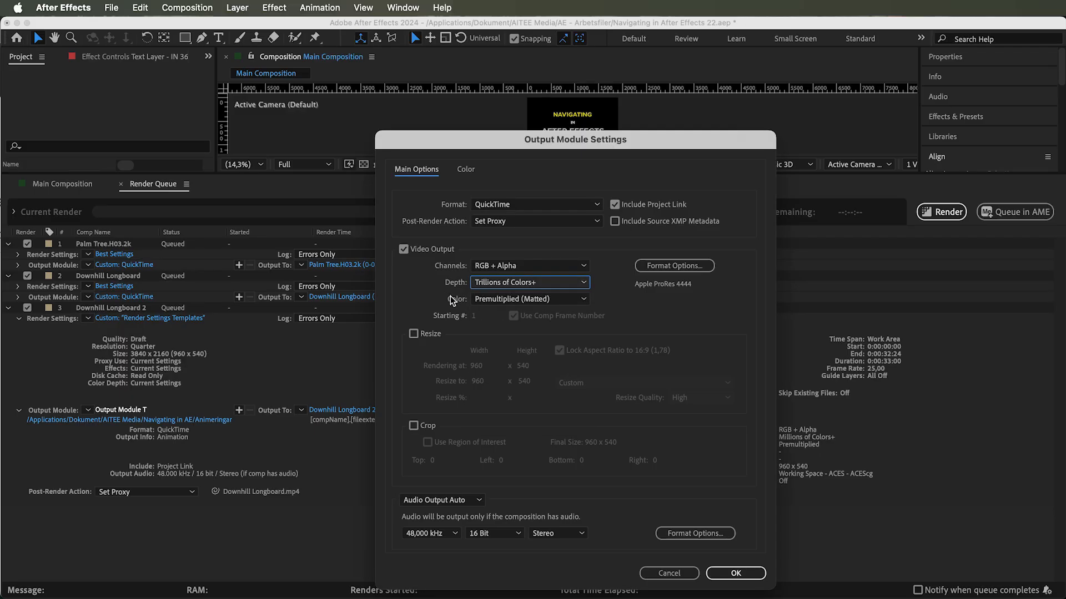
- Set the color option to Straight (Unmatted)
{"action": "left_click", "coordinate": [493, 300]}
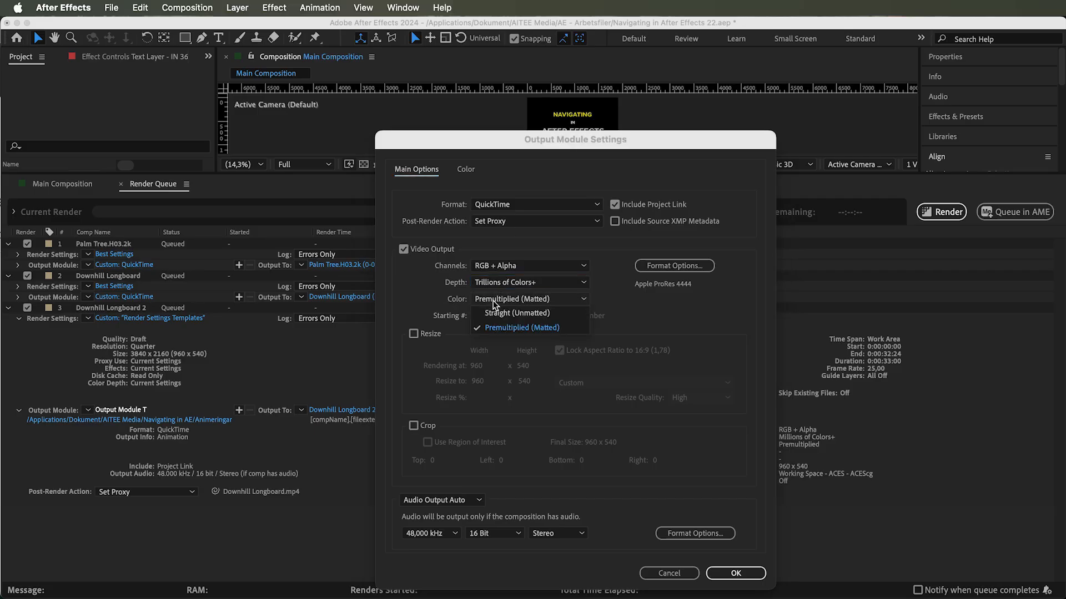
{"action": "left_click", "coordinate": [511, 329]}
{"action": "left_click", "coordinate": [506, 299]}
{"action": "left_click", "coordinate": [514, 313]}
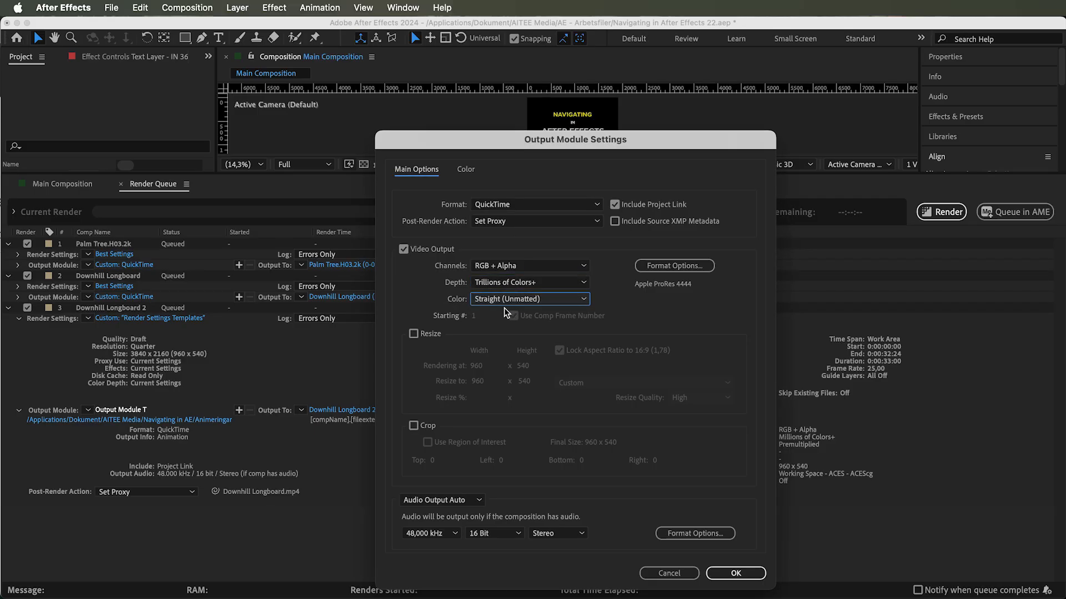
- Enable Resize and try editing the resize width value
{"action": "left_click", "coordinate": [430, 333]}
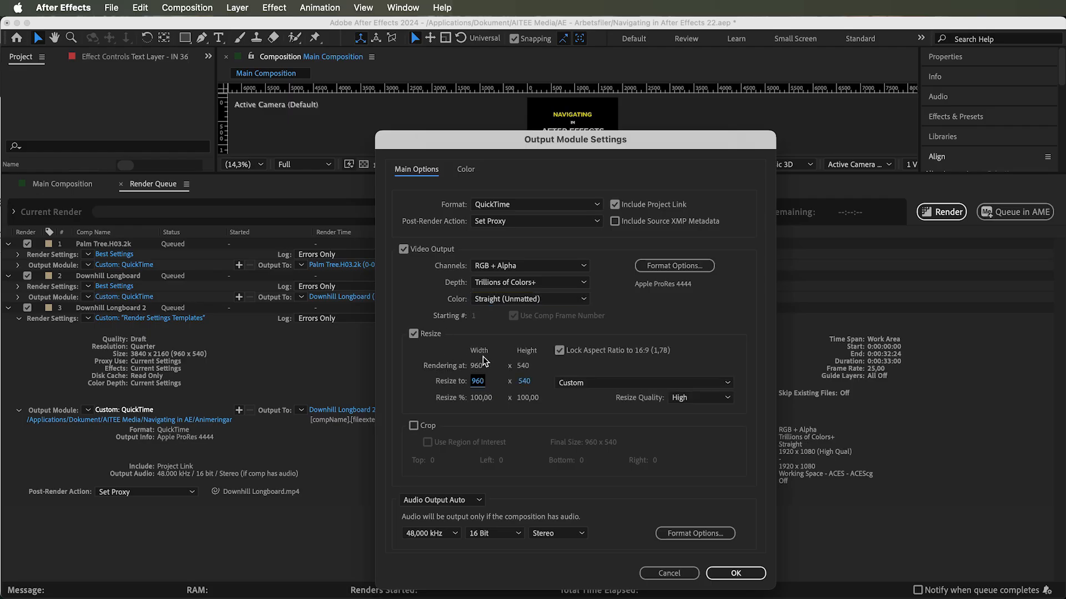
{"action": "mouse_move", "coordinate": [491, 381]}
{"action": "left_mouse_down"}
{"action": "mouse_move", "coordinate": [538, 378]}
{"action": "mouse_move", "coordinate": [484, 385]}
{"action": "left_mouse_up"}
{"action": "left_click", "coordinate": [479, 382]}
{"action": "type", "text": "9"}
{"action": "key", "text": "Return"}
- Browse the resize preset list and the resize quality options
{"action": "left_click", "coordinate": [582, 383]}
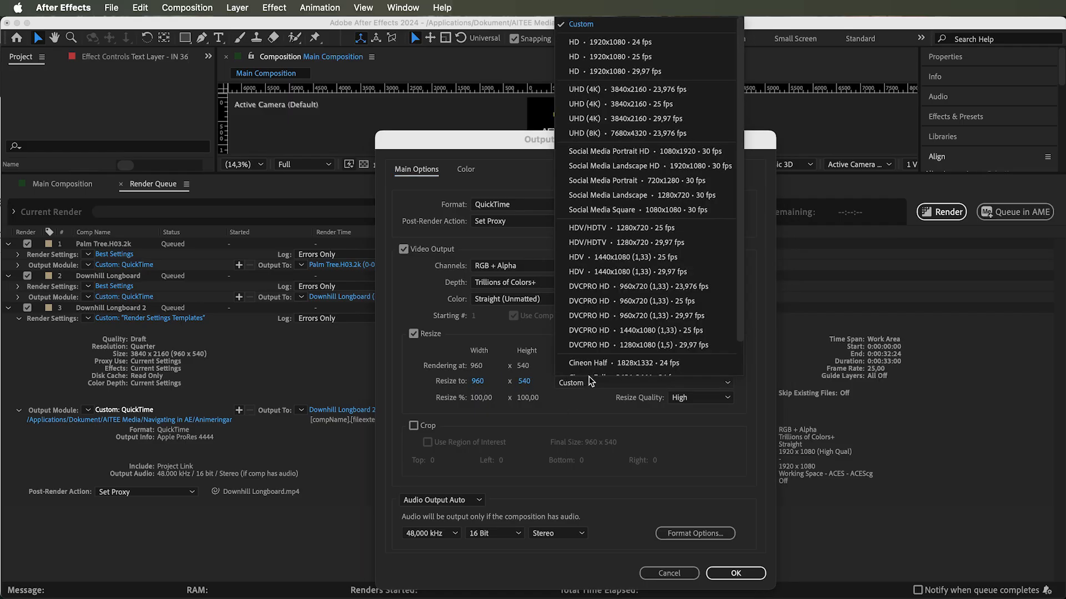
{"action": "scroll", "coordinate": [644, 111], "scroll_direction": "down", "scroll_amount": 3}
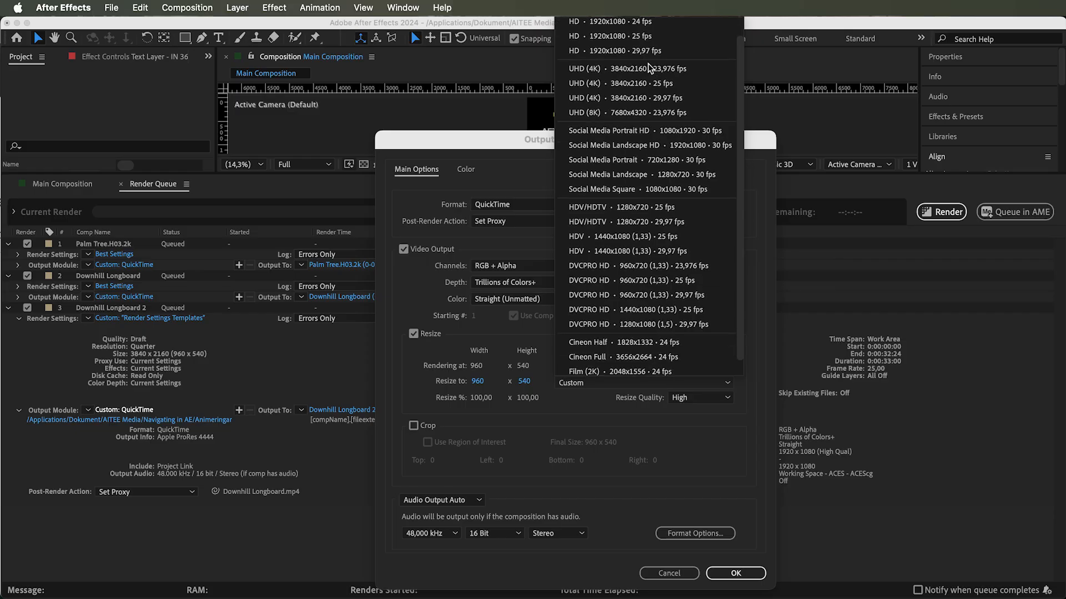
{"action": "left_click", "coordinate": [575, 393]}
{"action": "left_click", "coordinate": [698, 397]}
{"action": "left_click", "coordinate": [692, 429]}
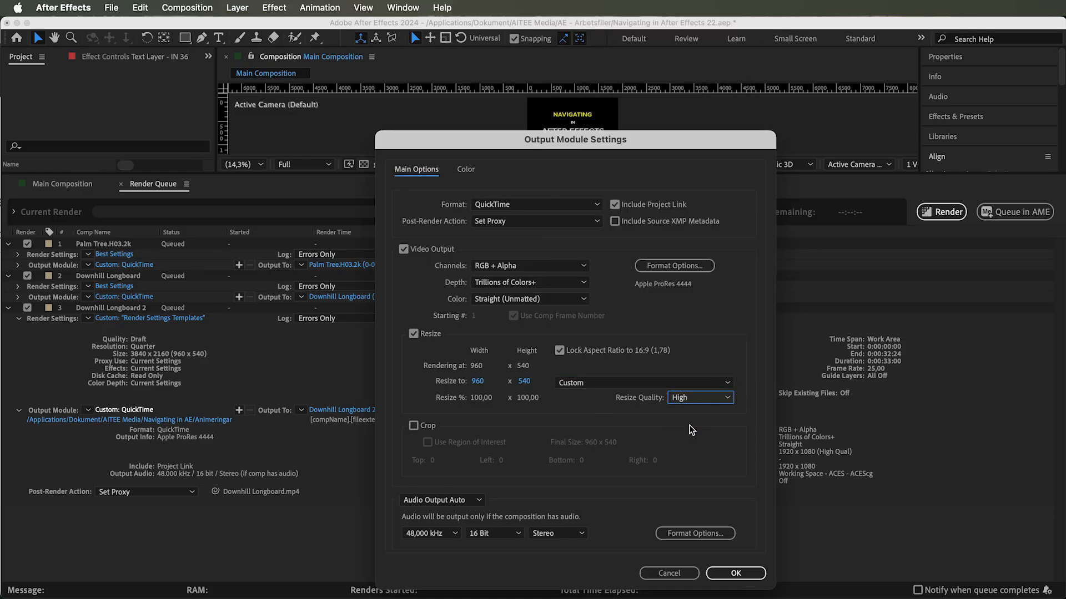
- Enable Crop and set the left crop amount to 480
{"action": "left_click", "coordinate": [414, 425]}
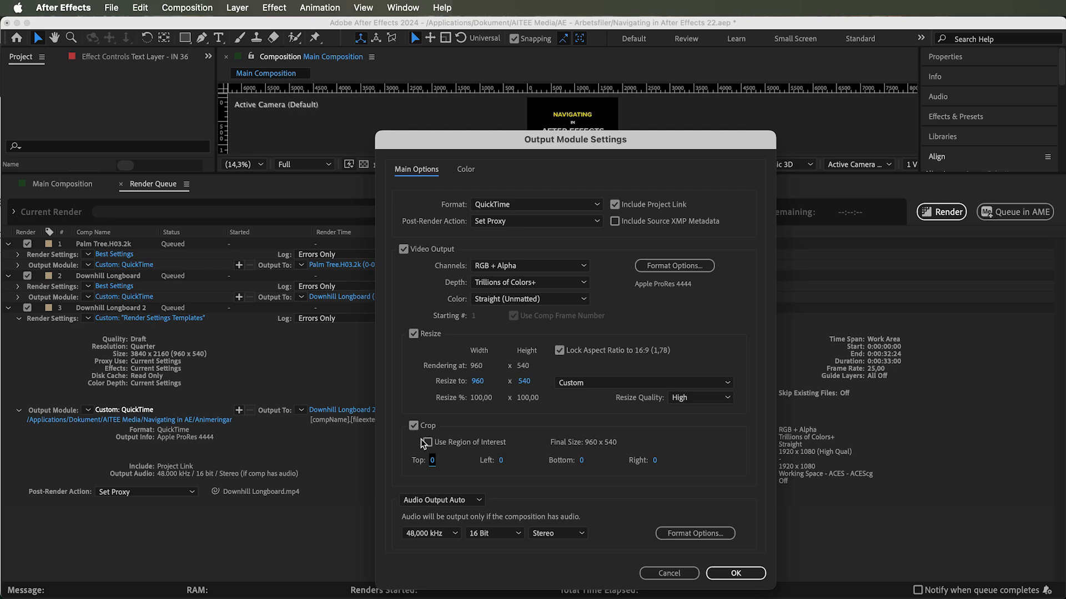
{"action": "left_click", "coordinate": [447, 448]}
{"action": "left_click", "coordinate": [447, 447]}
{"action": "left_click_drag", "start_coordinate": [431, 462], "coordinate": [619, 461]}
{"action": "left_click", "coordinate": [436, 460]}
{"action": "type", "text": "0"}
{"action": "left_click", "coordinate": [502, 461]}
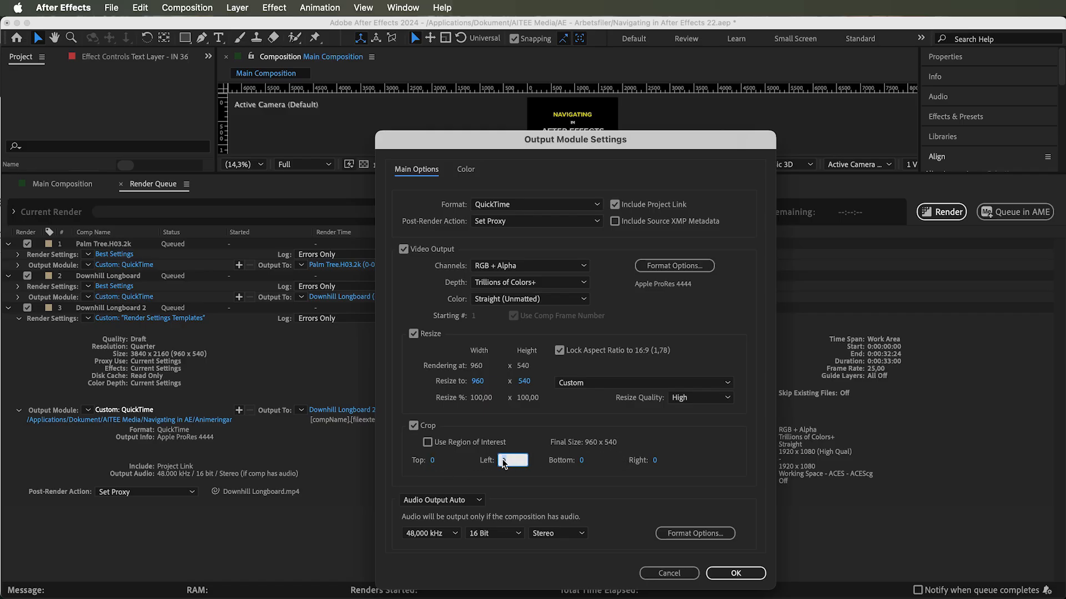
{"action": "key", "text": "Return"}
- Try the audio output options, ending with Audio Output Off
{"action": "left_click", "coordinate": [455, 501]}
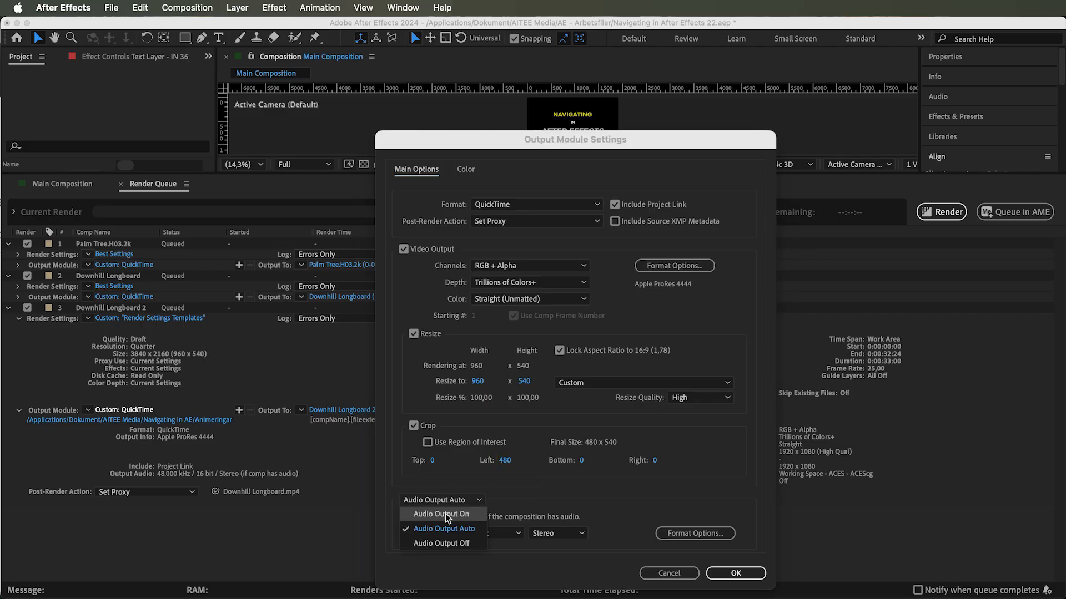
{"action": "left_click", "coordinate": [447, 515]}
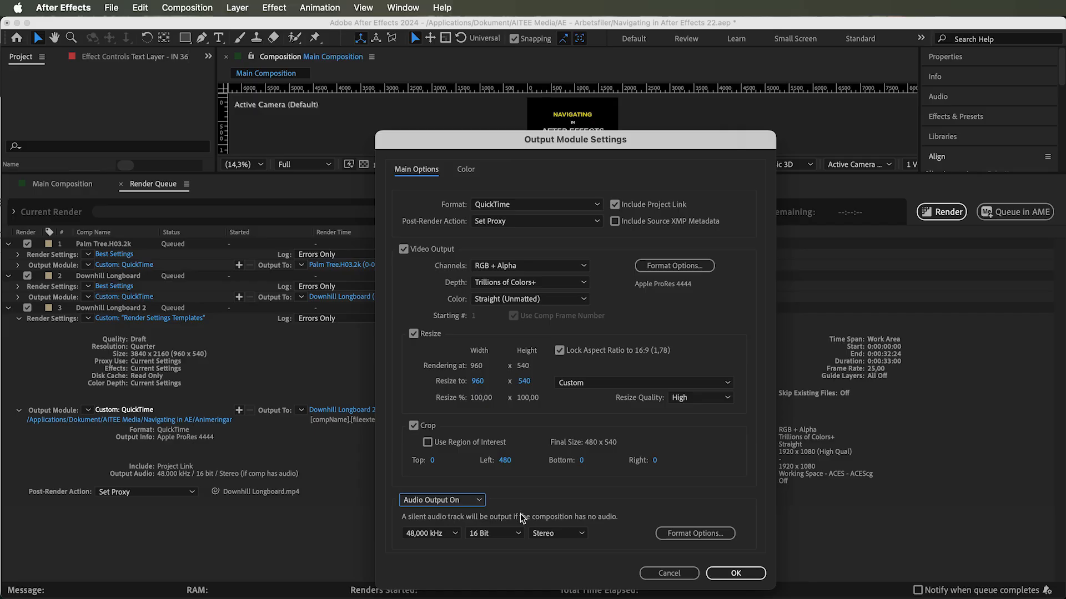
{"action": "left_click", "coordinate": [455, 502]}
{"action": "left_click", "coordinate": [455, 529]}
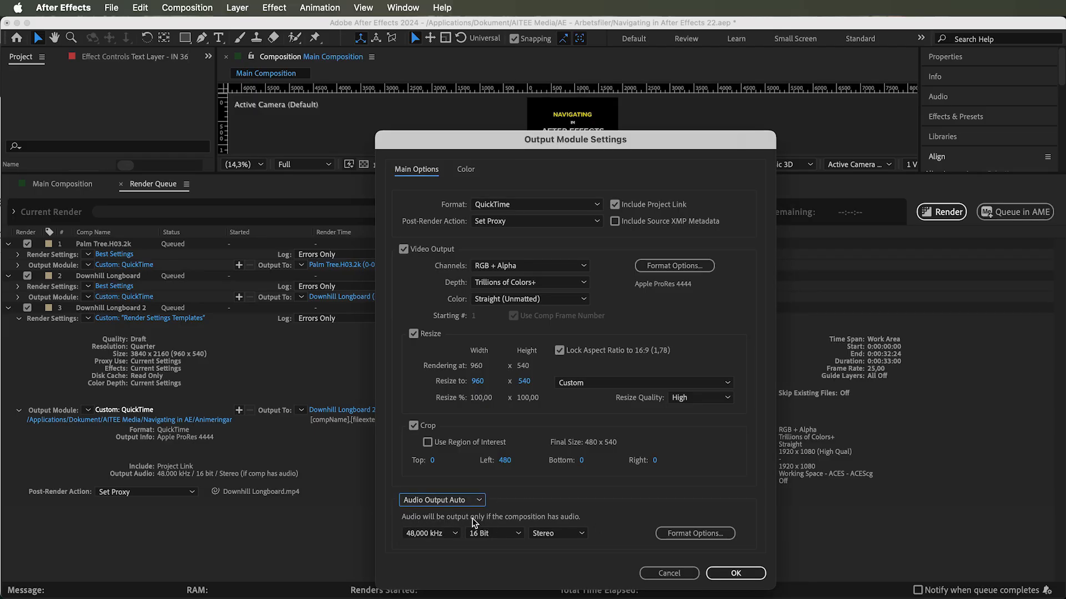
{"action": "left_click", "coordinate": [472, 501]}
{"action": "left_click", "coordinate": [462, 526]}
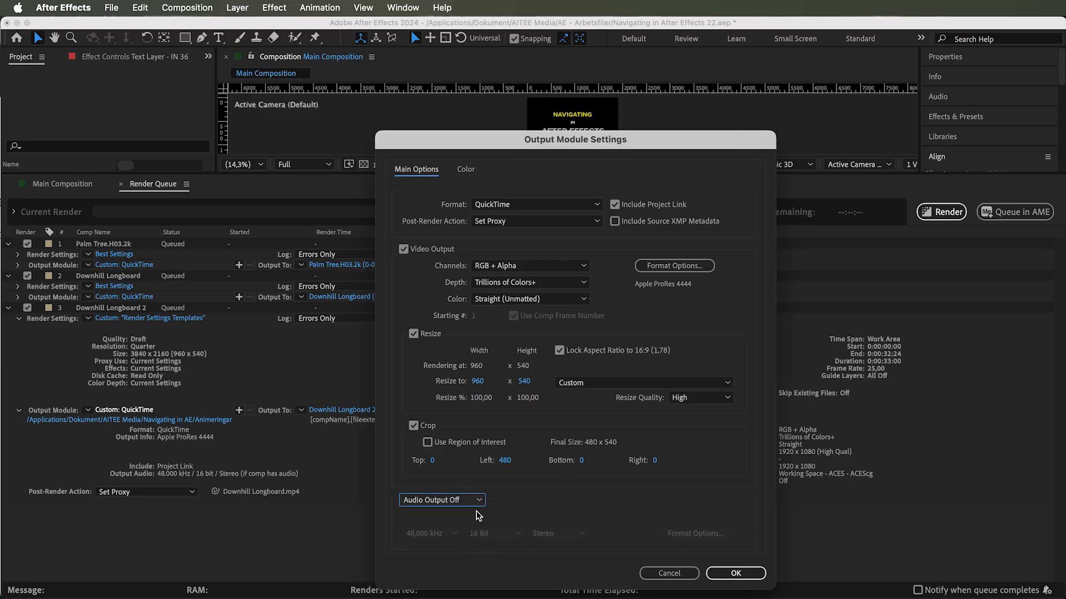
- Open the Color tab and review the output color space options before returning to the main options
{"action": "left_click", "coordinate": [466, 171]}
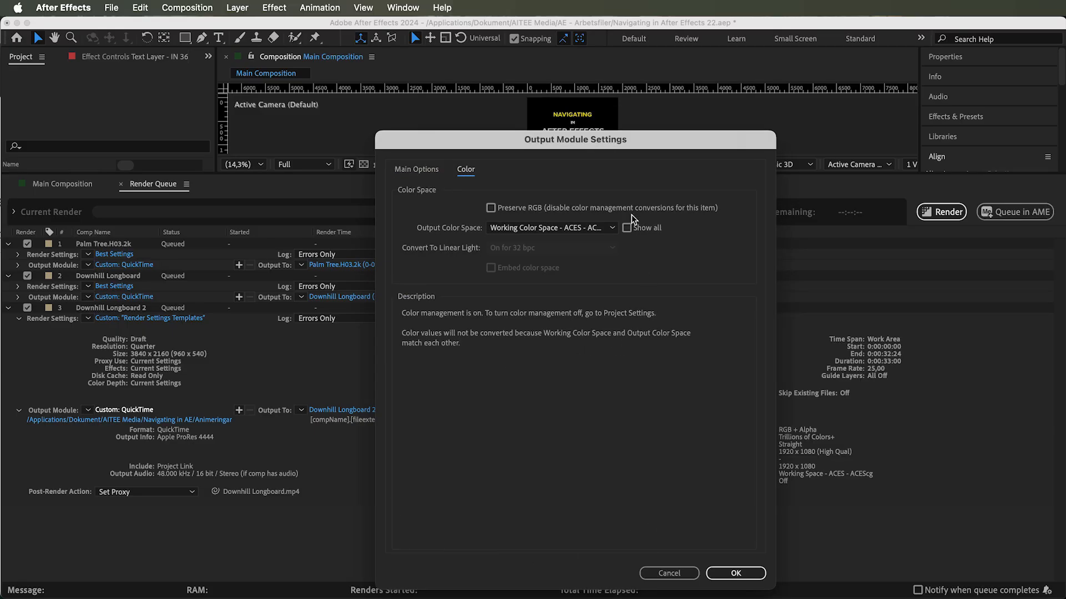
{"action": "left_click", "coordinate": [490, 209]}
{"action": "left_click", "coordinate": [491, 209]}
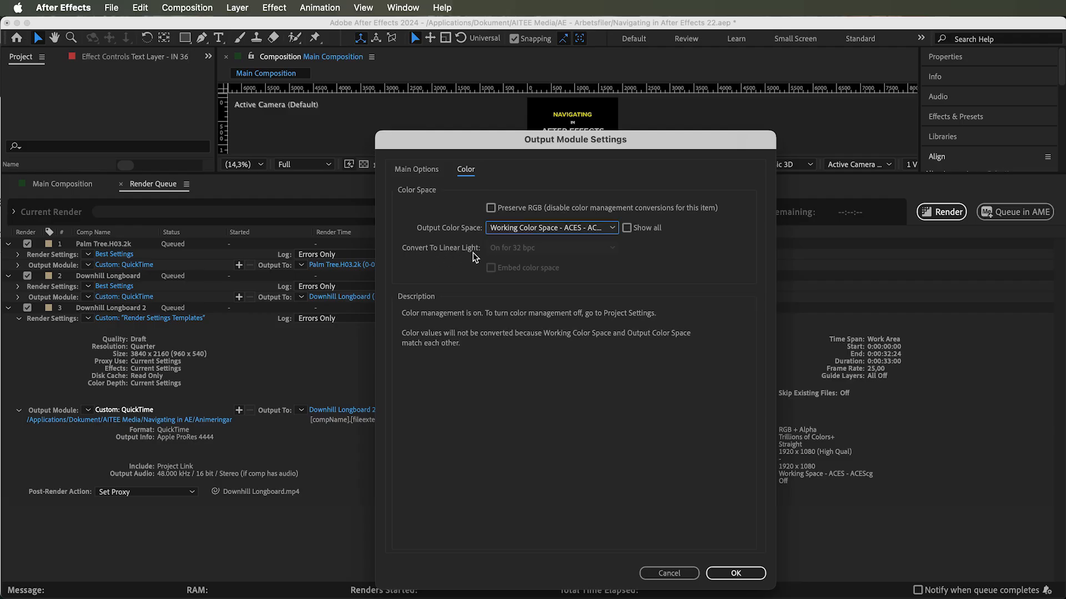
{"action": "left_click", "coordinate": [423, 172]}
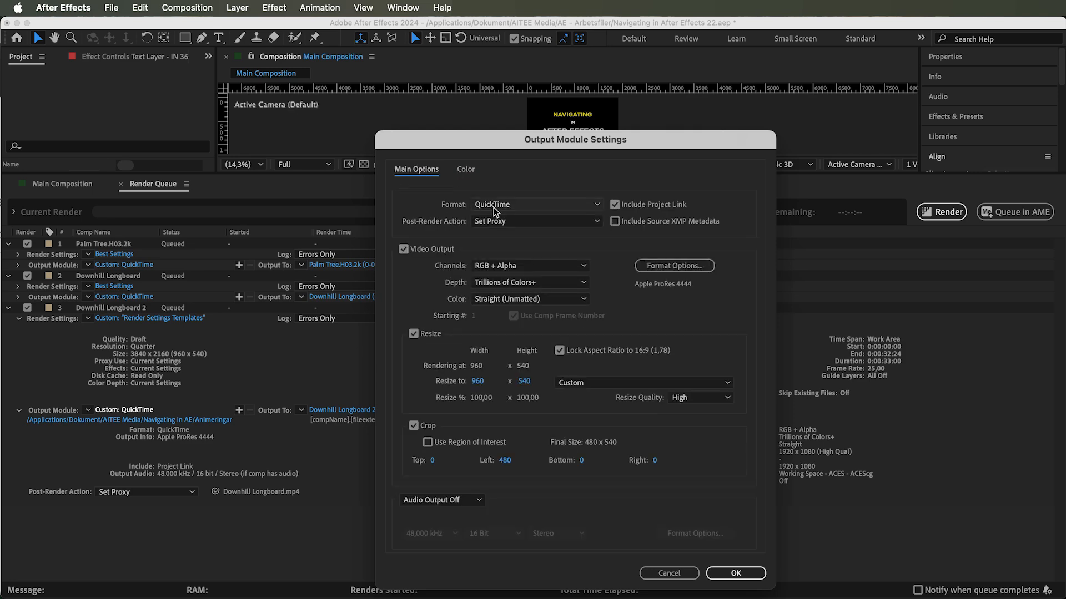
- Switch the video codec to Apple ProRes 422 Proxy, accept the changes, and set color to Premultiplied (Matted)
{"action": "left_click", "coordinate": [674, 266]}
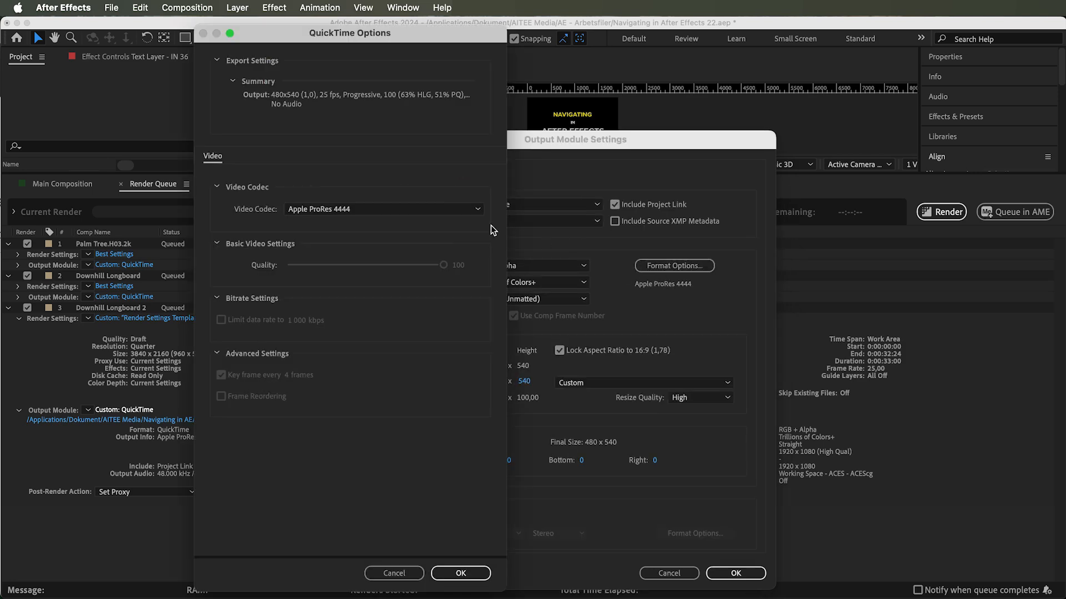
{"action": "left_click", "coordinate": [475, 209]}
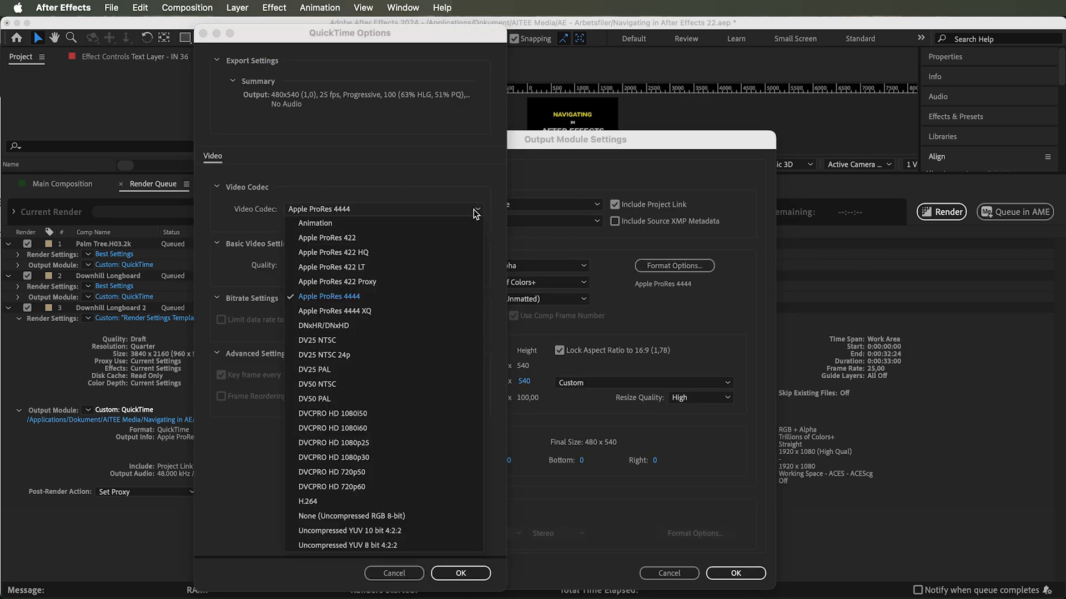
{"action": "left_click", "coordinate": [336, 282]}
{"action": "left_click", "coordinate": [471, 572]}
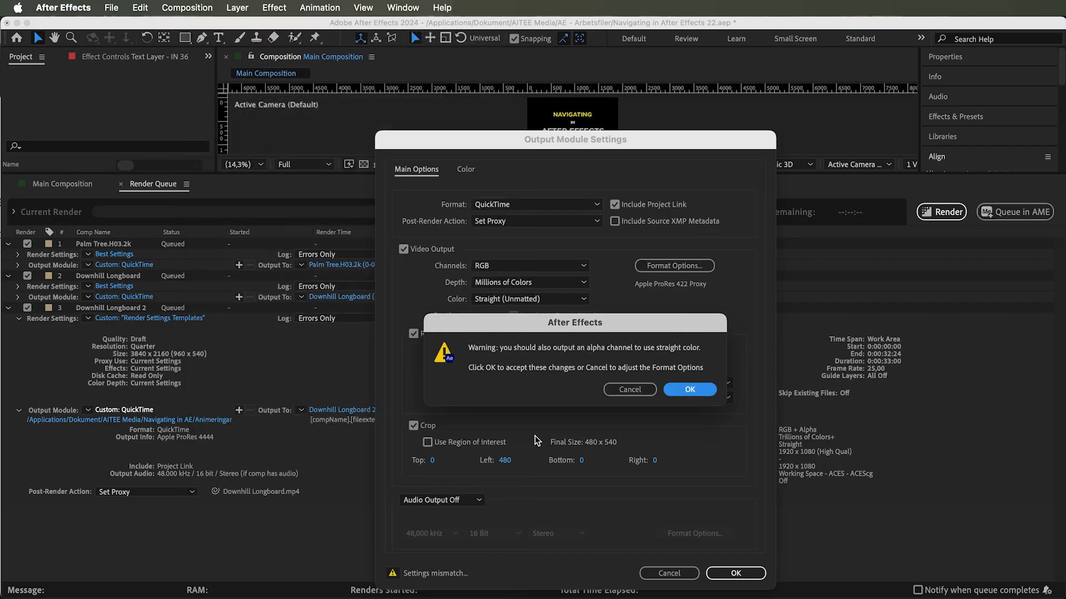
{"action": "left_click", "coordinate": [681, 393]}
{"action": "left_click", "coordinate": [501, 301]}
{"action": "left_click", "coordinate": [514, 327]}
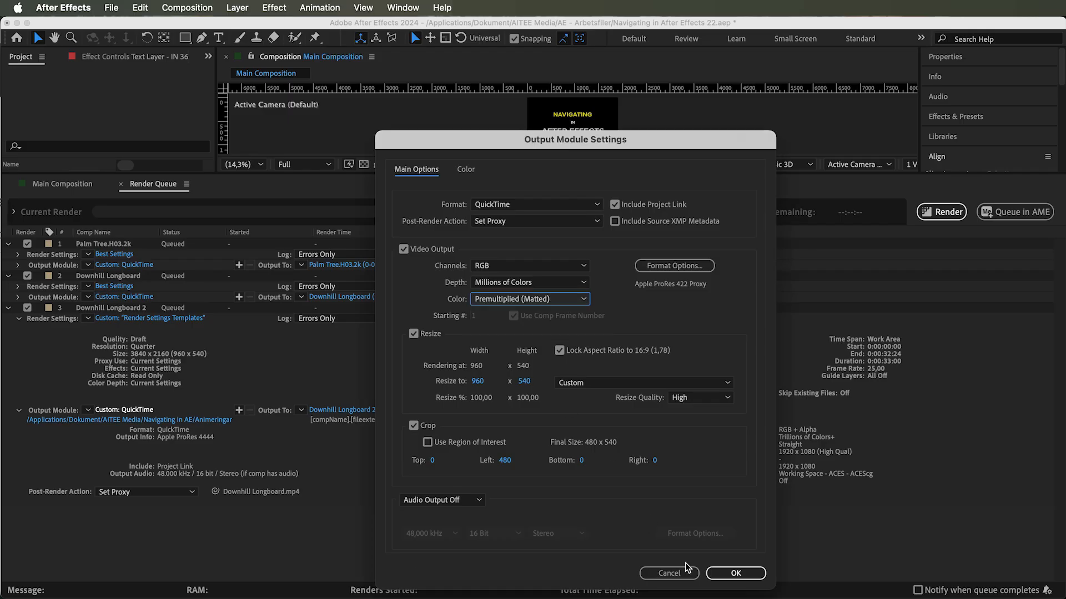
- Confirm the output module settings and rename the output file as Downhill Longboard Proxy.mov
{"action": "left_click", "coordinate": [731, 573]}
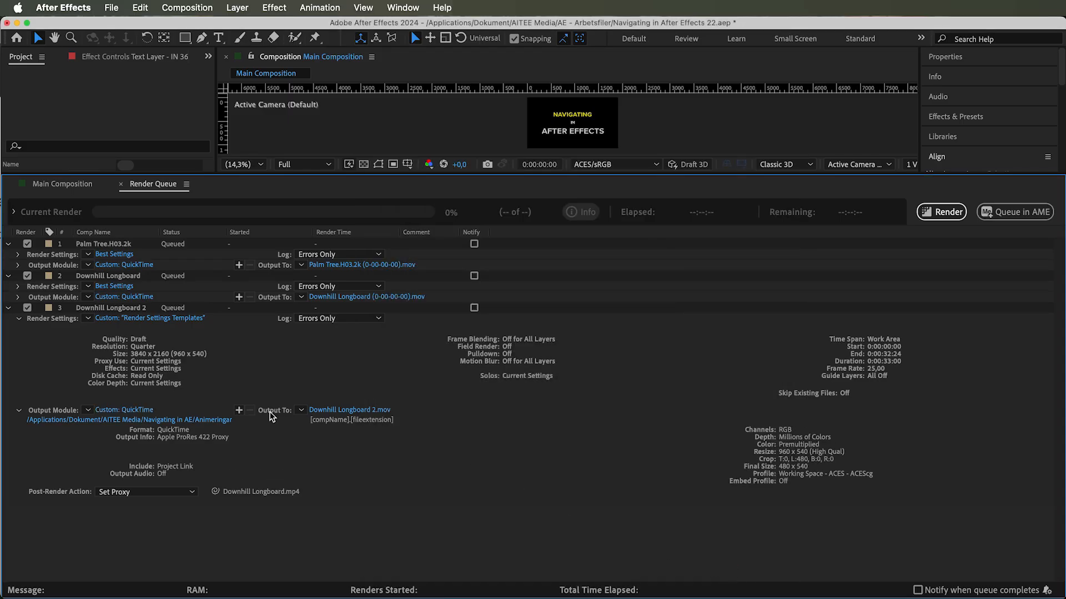
{"action": "left_click", "coordinate": [339, 411]}
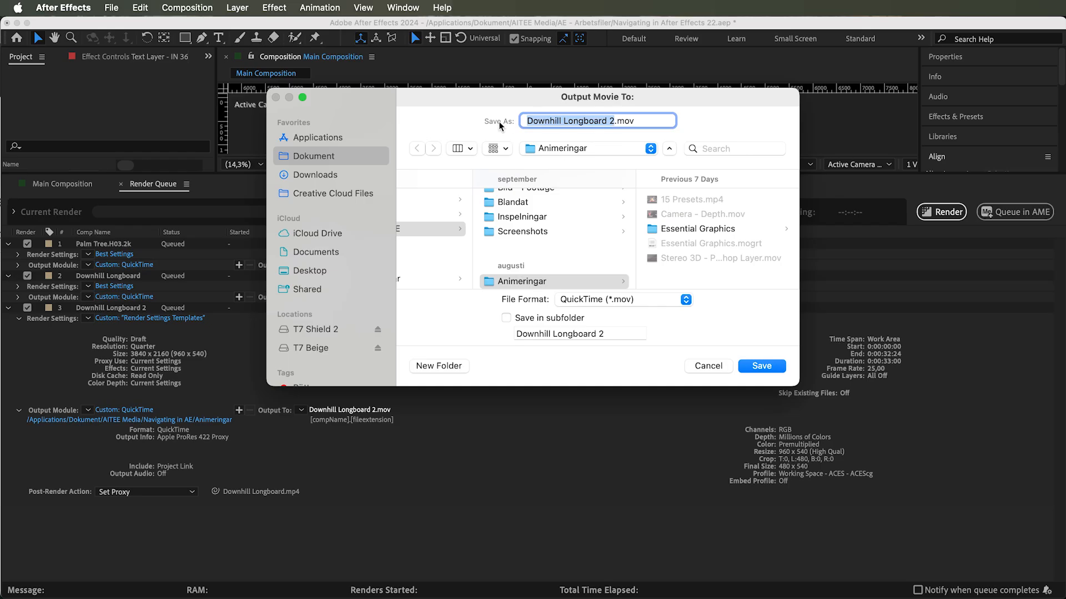
{"action": "left_click", "coordinate": [612, 123]}
{"action": "key", "text": "BackSpace"}
{"action": "type", "text": "Proxy"}
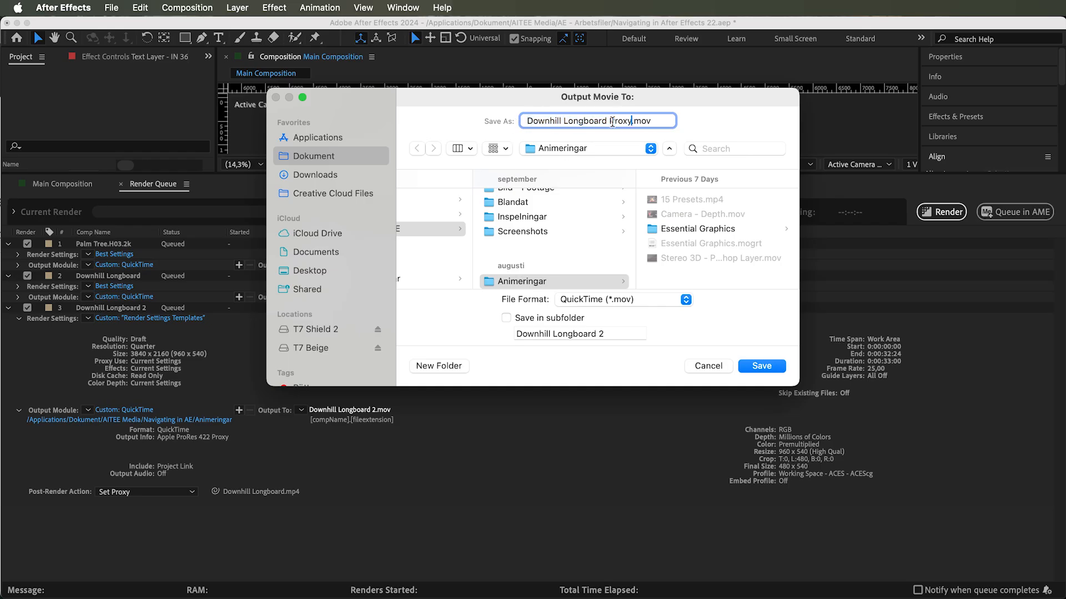
{"action": "left_click", "coordinate": [761, 366]}
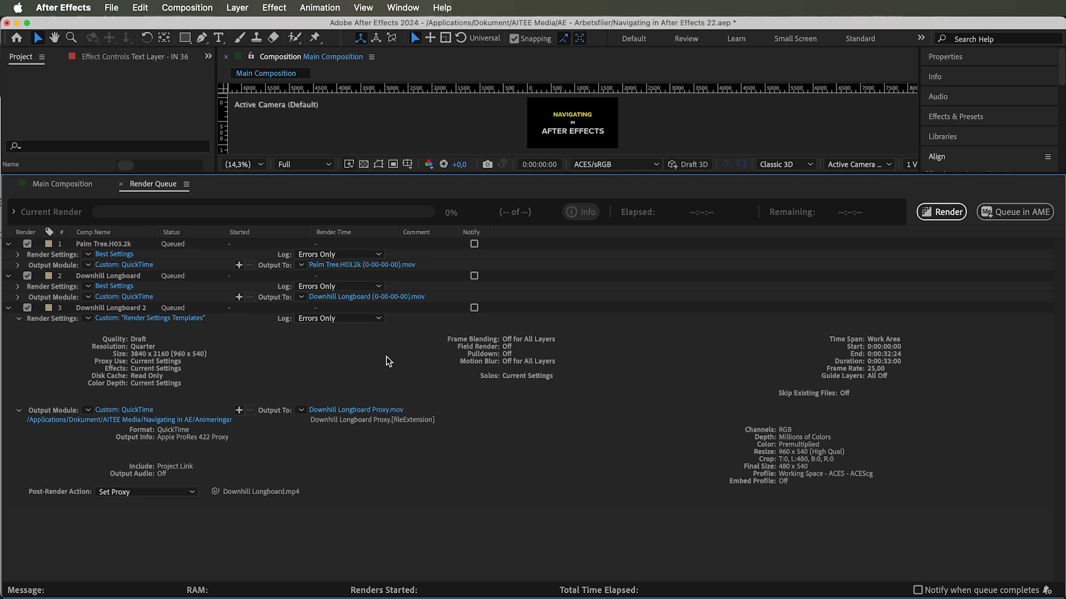
- Start rendering the queue and expand the current render details
{"action": "left_click", "coordinate": [938, 213]}
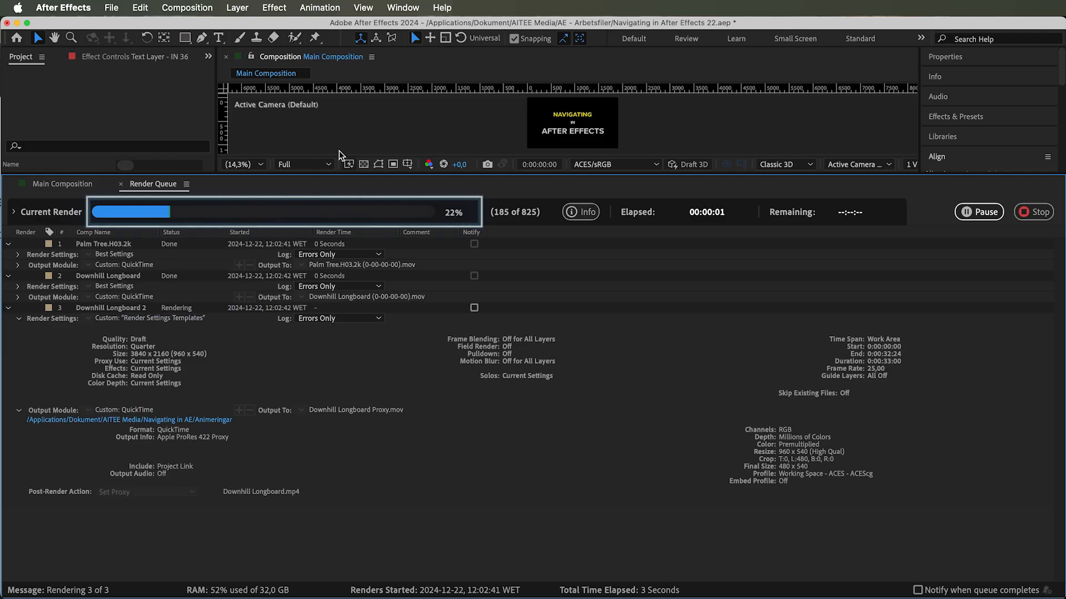
{"action": "left_click", "coordinate": [14, 213]}
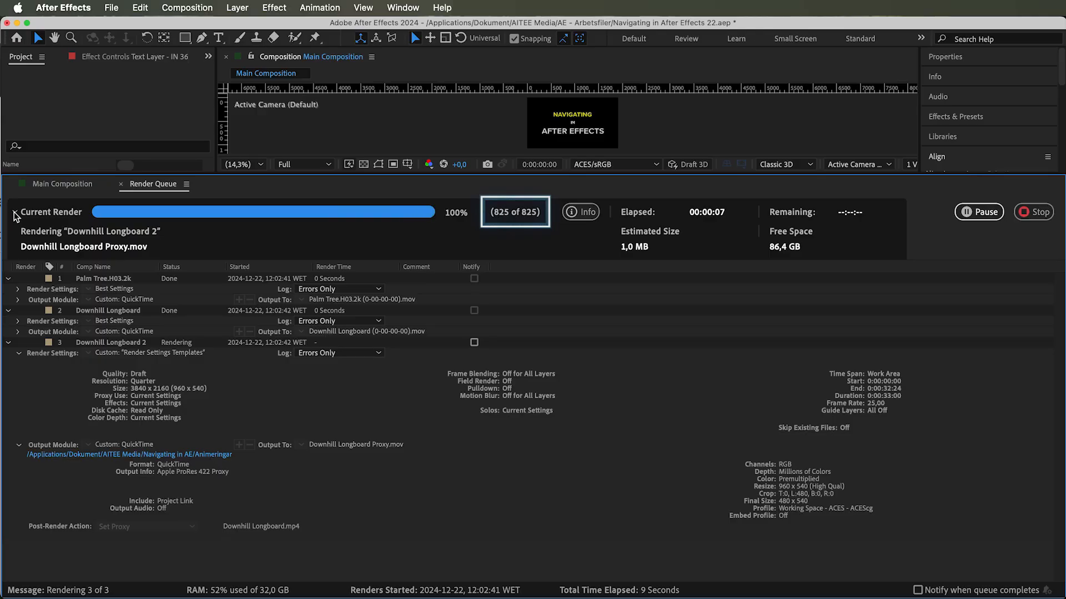
- Add the Main Composition to the render queue and render it
{"action": "left_click", "coordinate": [78, 186]}
{"action": "left_click", "coordinate": [114, 8]}
{"action": "mouse_move", "coordinate": [214, 239]}
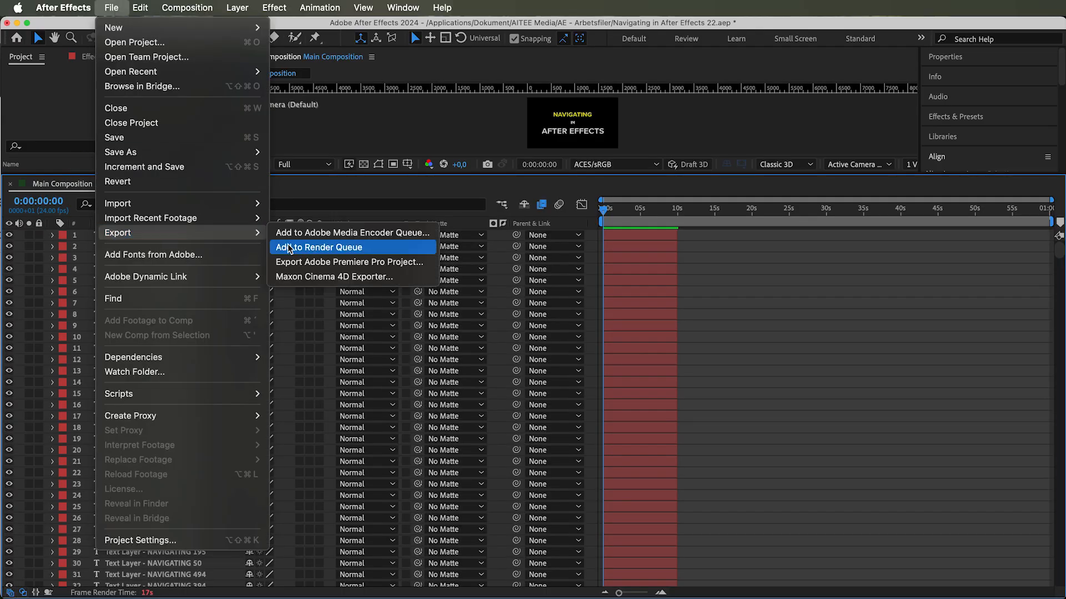
{"action": "left_click", "coordinate": [310, 243]}
{"action": "left_click", "coordinate": [942, 212]}
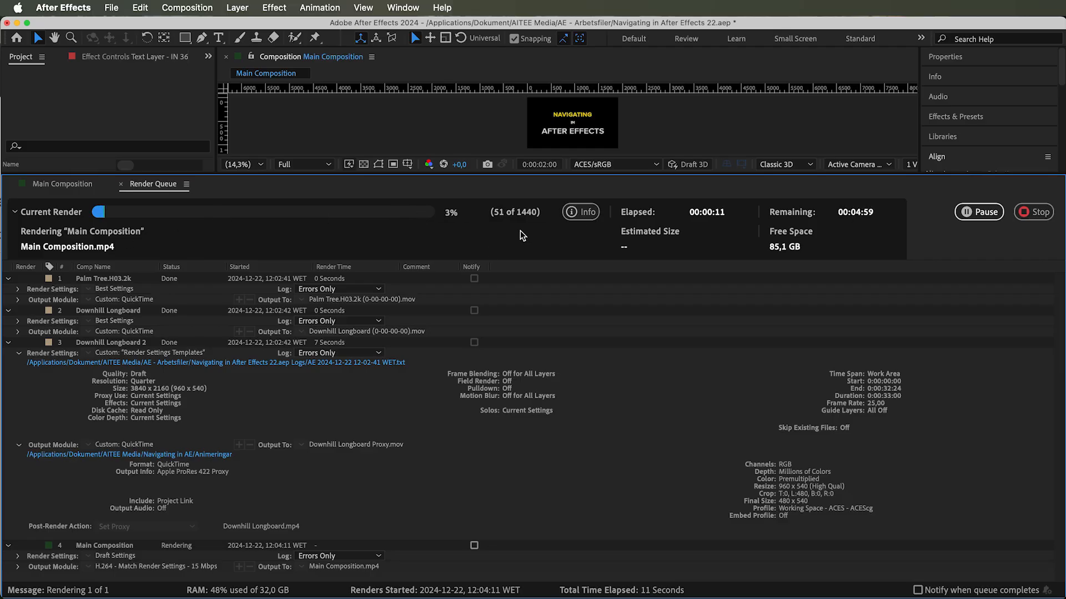
- Return to the Main Composition and enlarge the composition viewer panel
{"action": "mouse_move", "coordinate": [583, 215]}
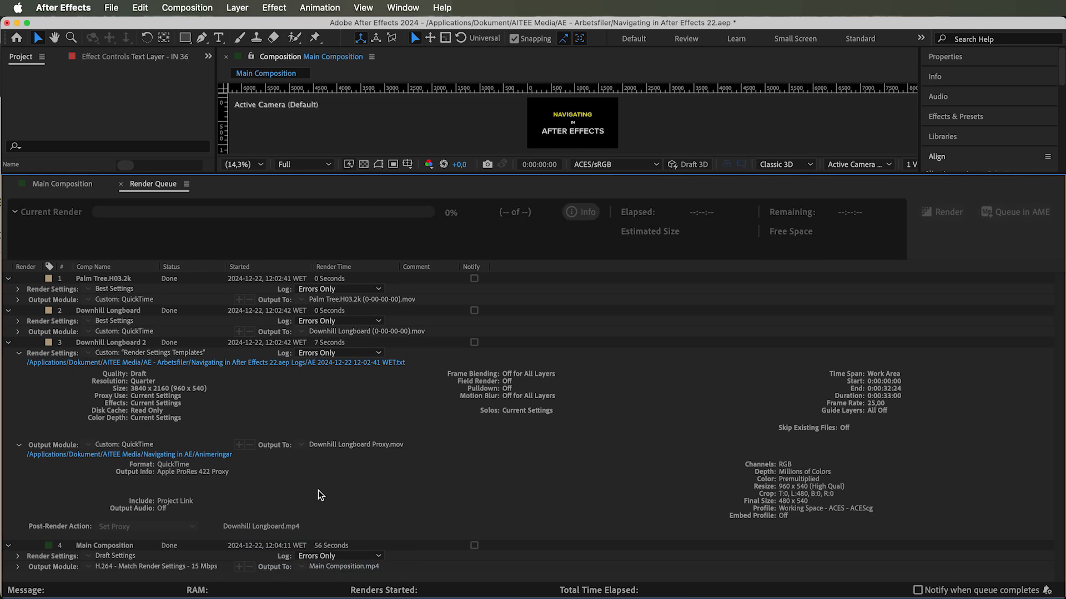
{"action": "left_click", "coordinate": [107, 345]}
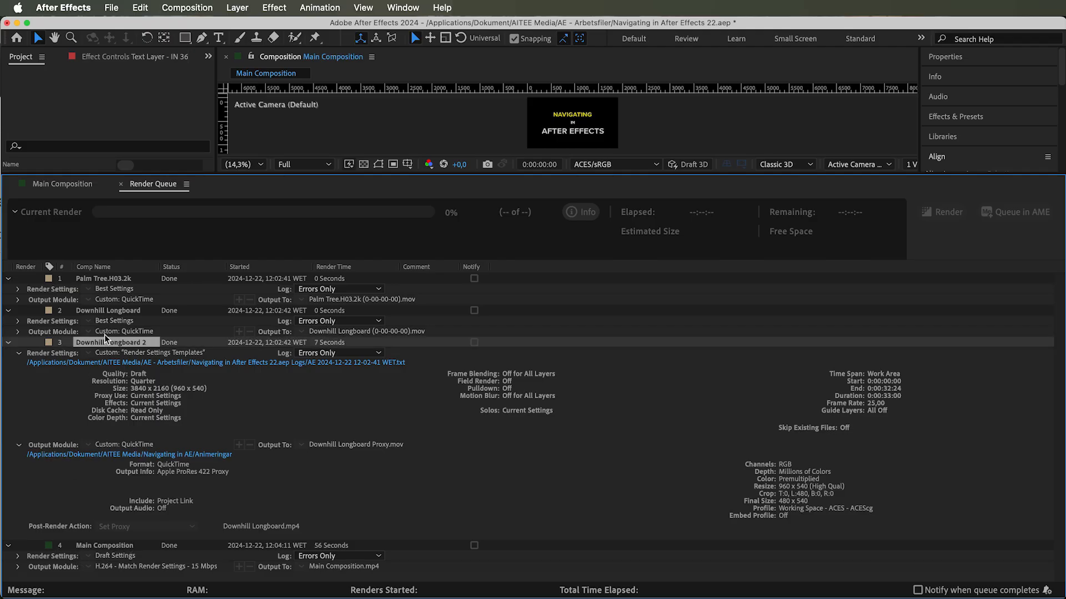
{"action": "left_click", "coordinate": [79, 184]}
{"action": "left_click", "coordinate": [203, 78]}
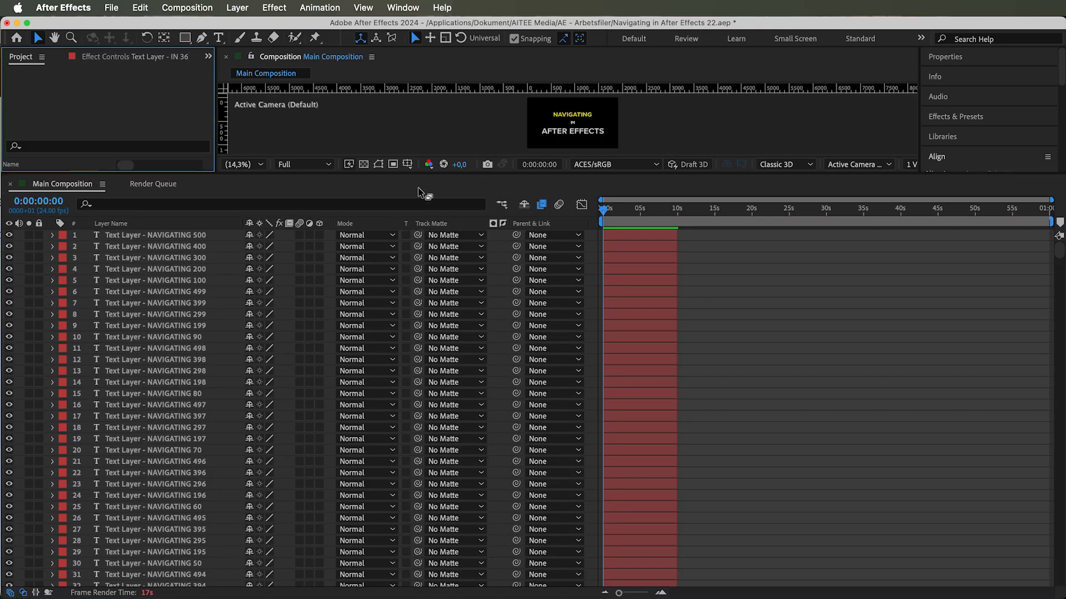
{"action": "left_click_drag", "start_coordinate": [422, 174], "coordinate": [454, 454]}
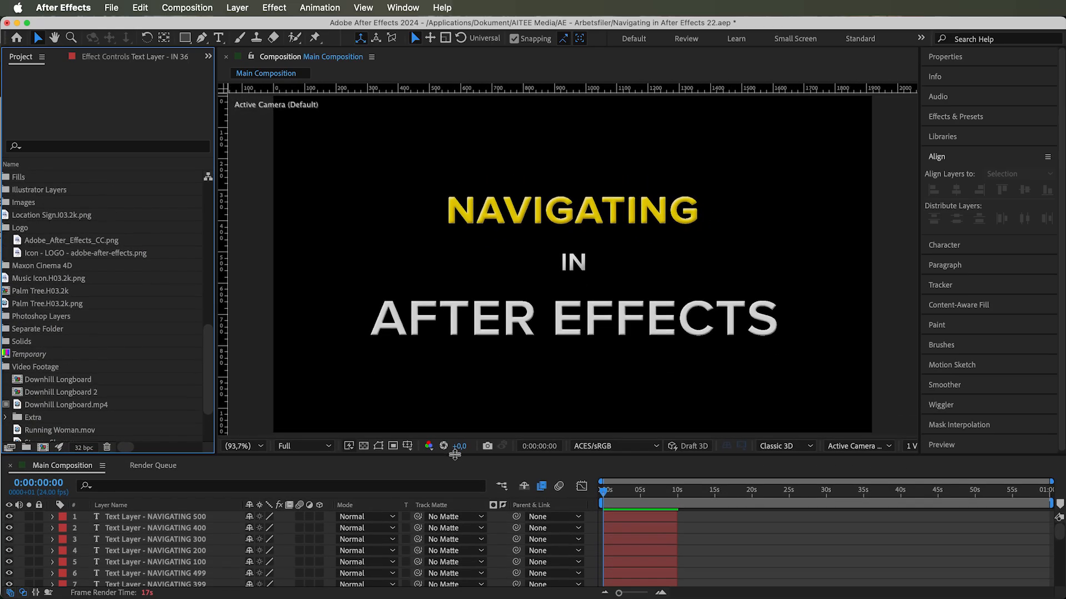
- Add the Downhill Longboard.mp4 footage from the project to the Main Composition as a layer
{"action": "left_click", "coordinate": [81, 407]}
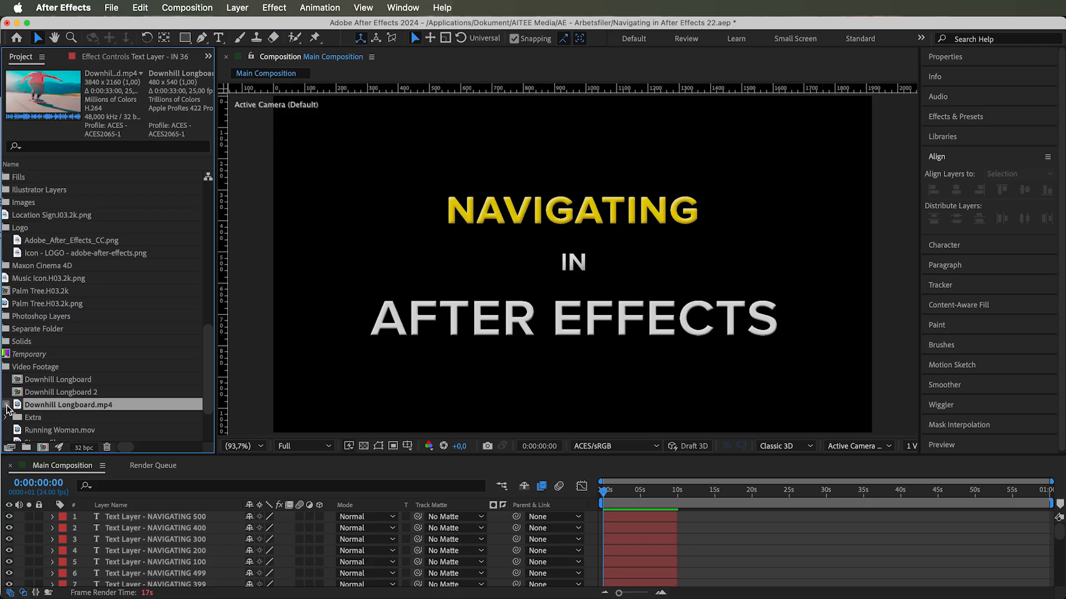
{"action": "left_click_drag", "start_coordinate": [35, 405], "coordinate": [141, 508]}
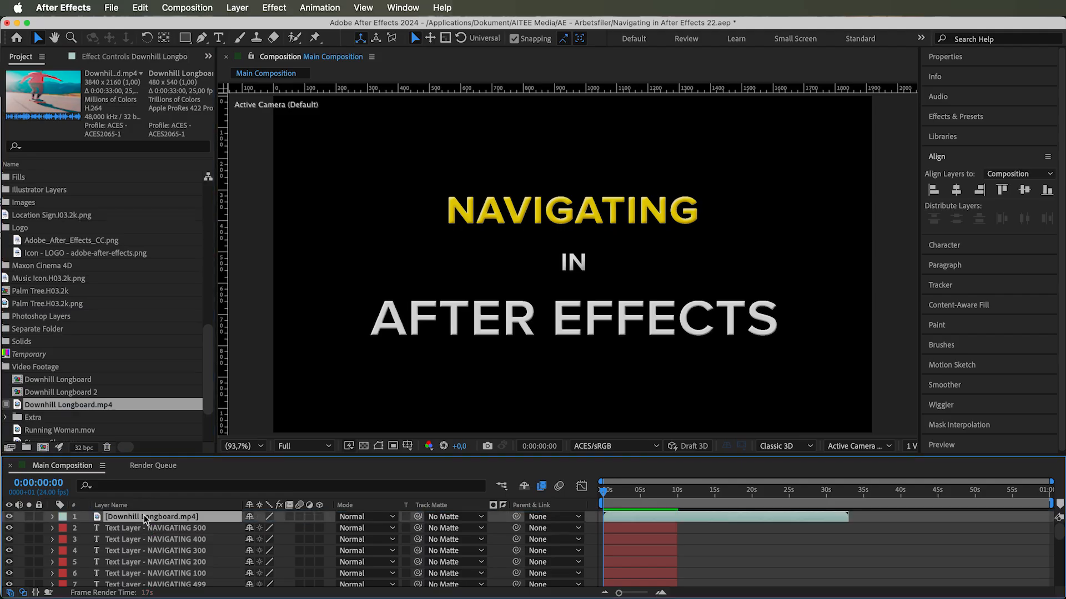
{"action": "left_click", "coordinate": [8, 408]}
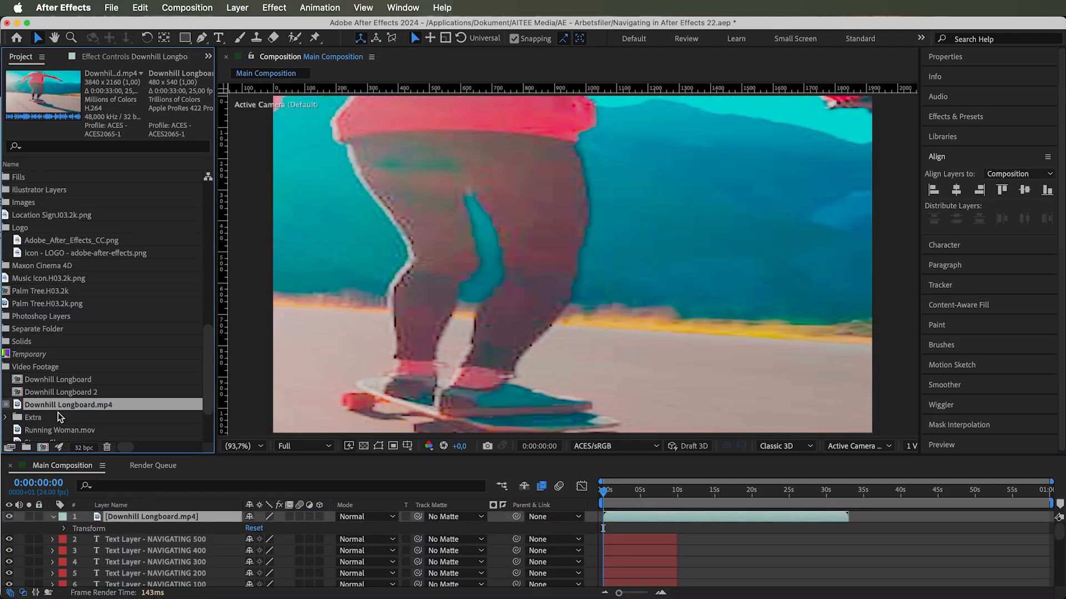
- Set a proxy file for Downhill Longboard.mp4, choosing Downhill Longboard (0-00-00-00).mov
{"action": "right_click", "coordinate": [71, 406]}
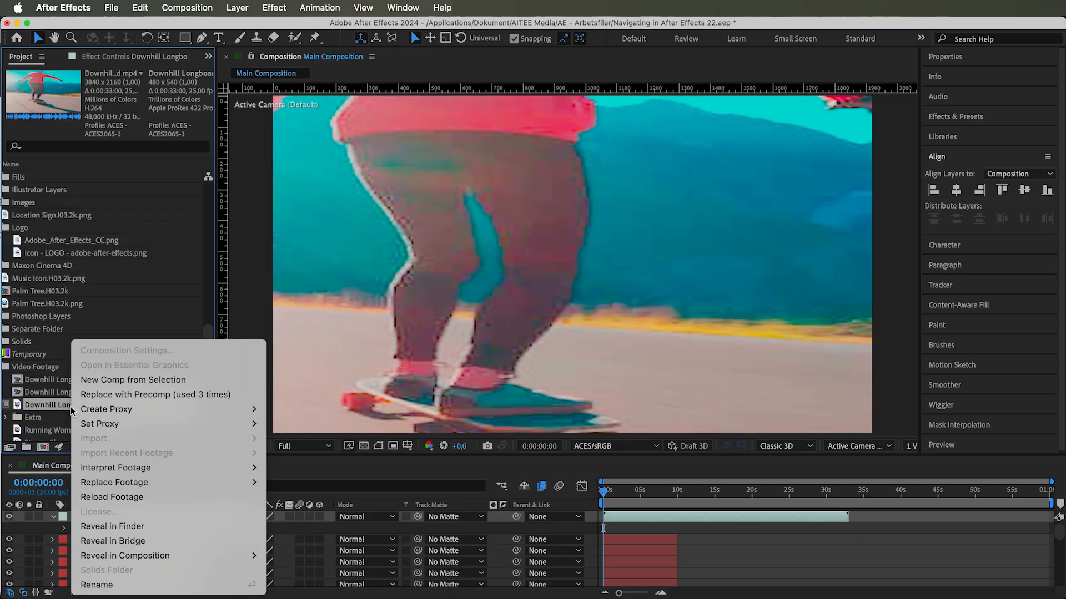
{"action": "mouse_move", "coordinate": [111, 426]}
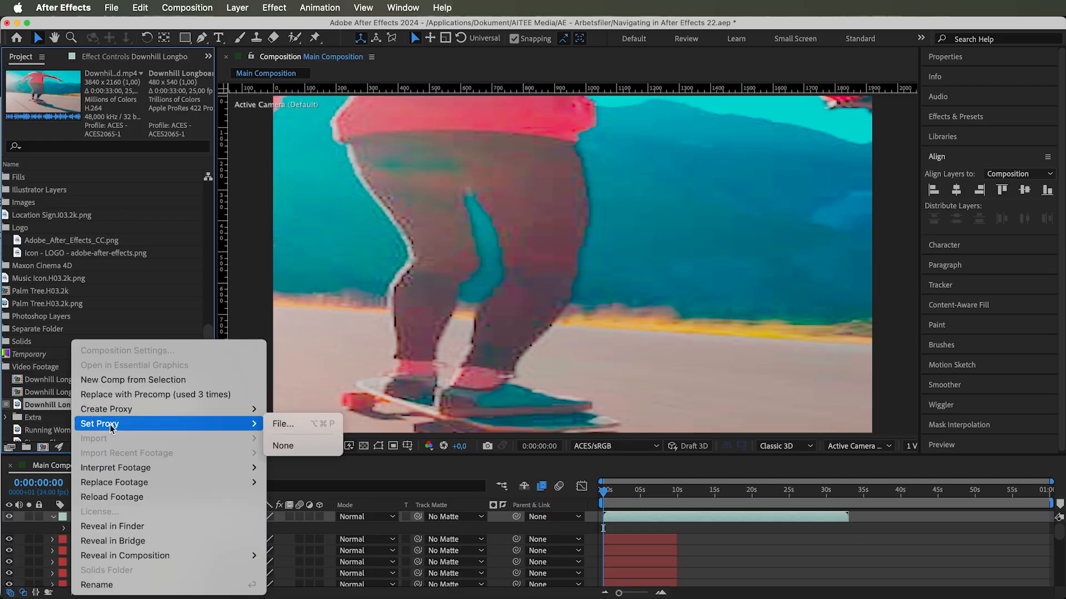
{"action": "left_click", "coordinate": [289, 424]}
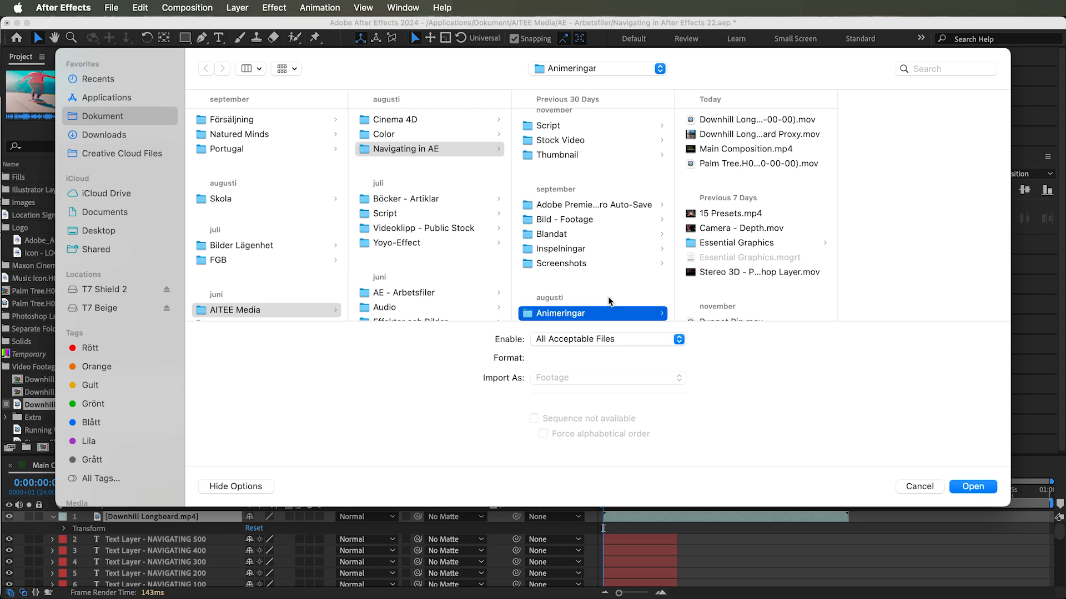
{"action": "left_click", "coordinate": [730, 123]}
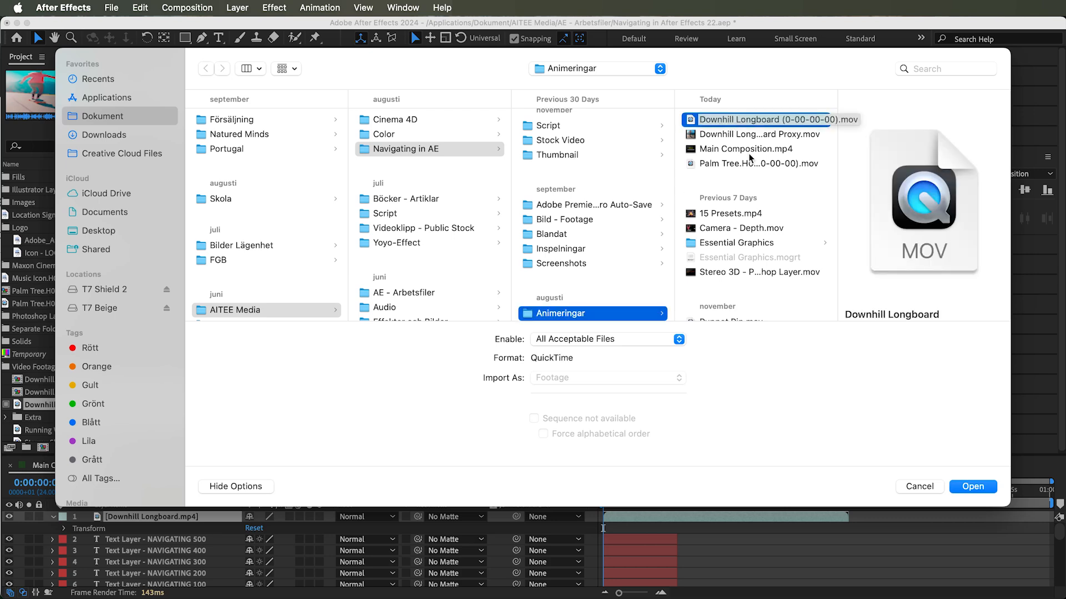
{"action": "left_click", "coordinate": [973, 487]}
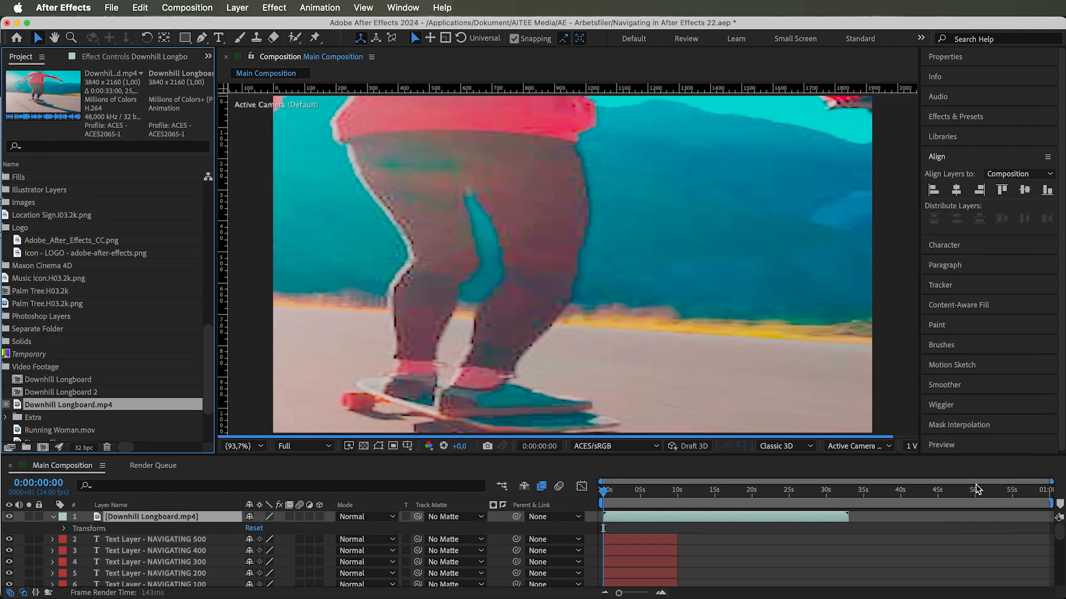